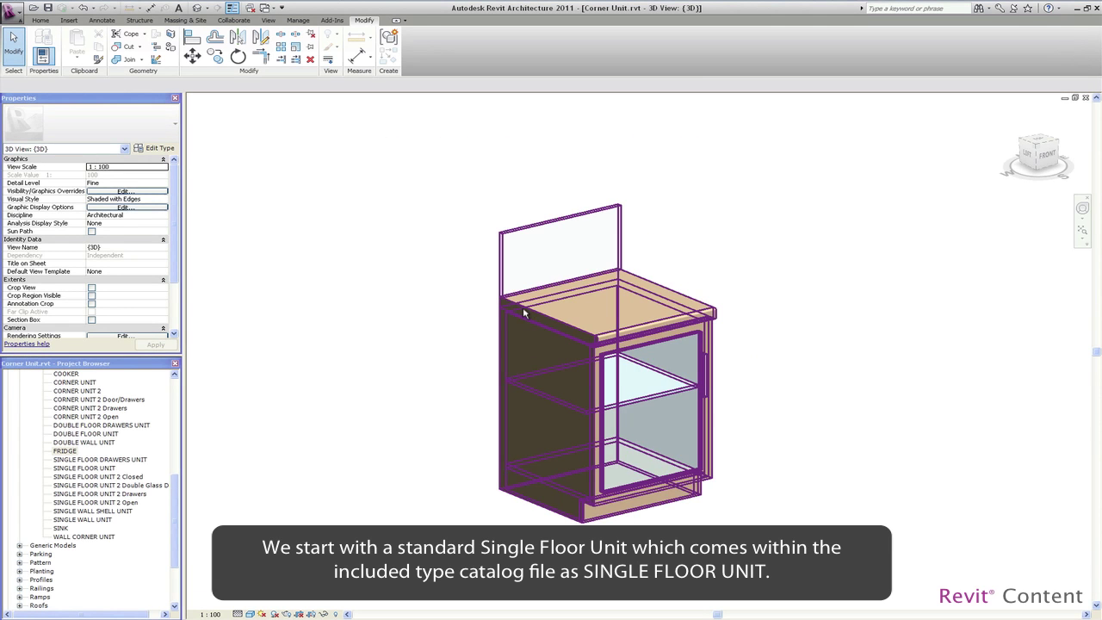
Duplicate the floor unit's SINGLE FLOOR UNIT type as a new type named NEW CORNER UNIT
{"action": "left_click", "coordinate": [523, 307]}
{"action": "left_click", "coordinate": [153, 148]}
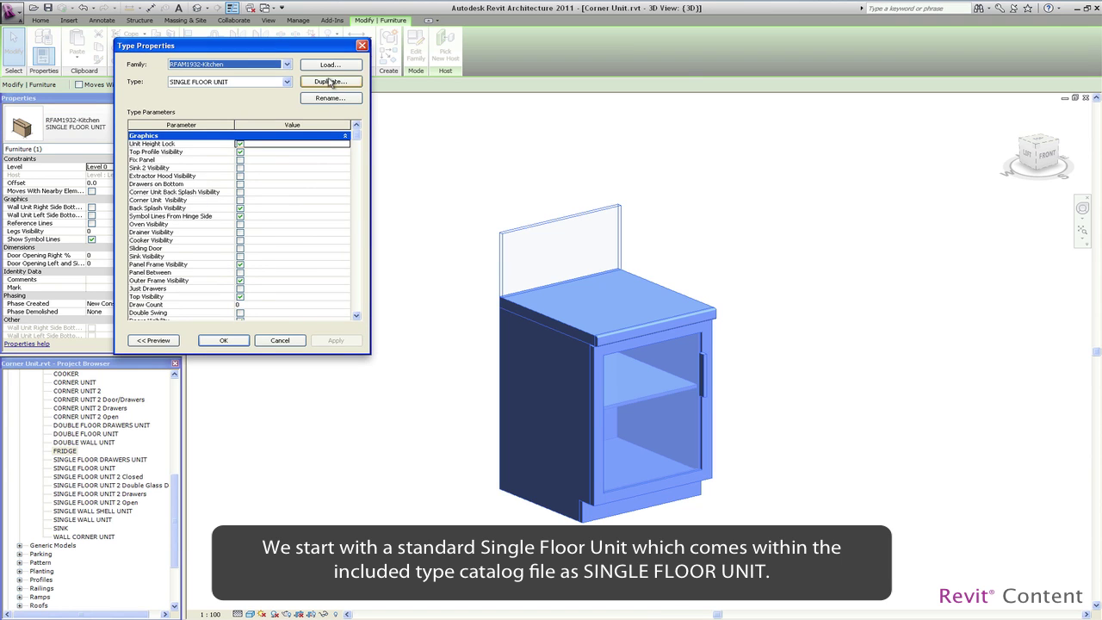
{"action": "left_click", "coordinate": [330, 81]}
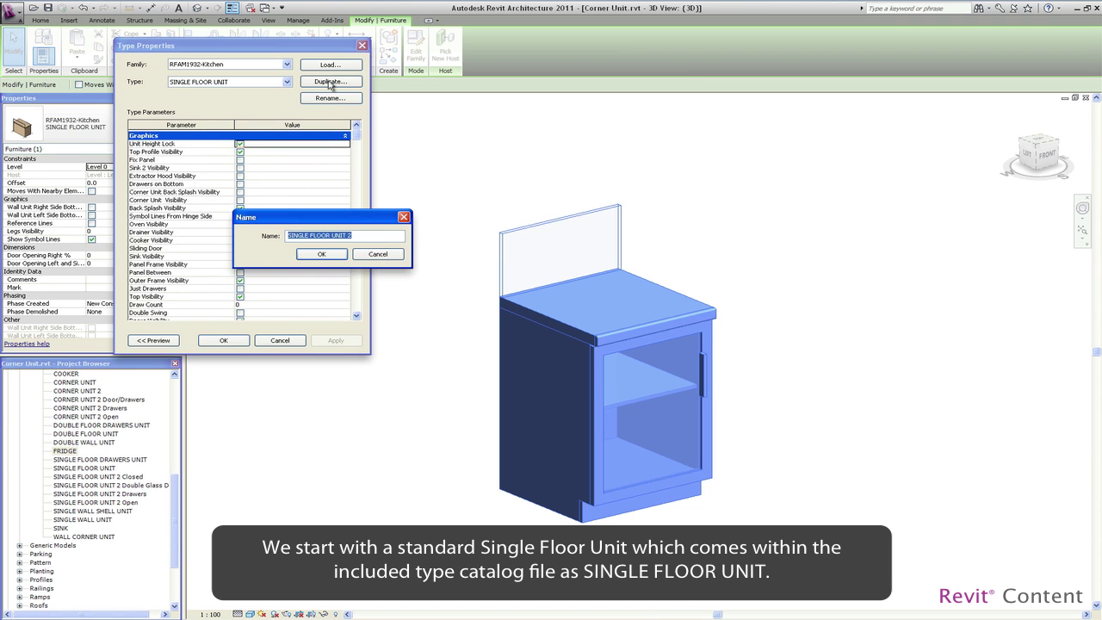
{"action": "type", "text": "NEW CORNE"}
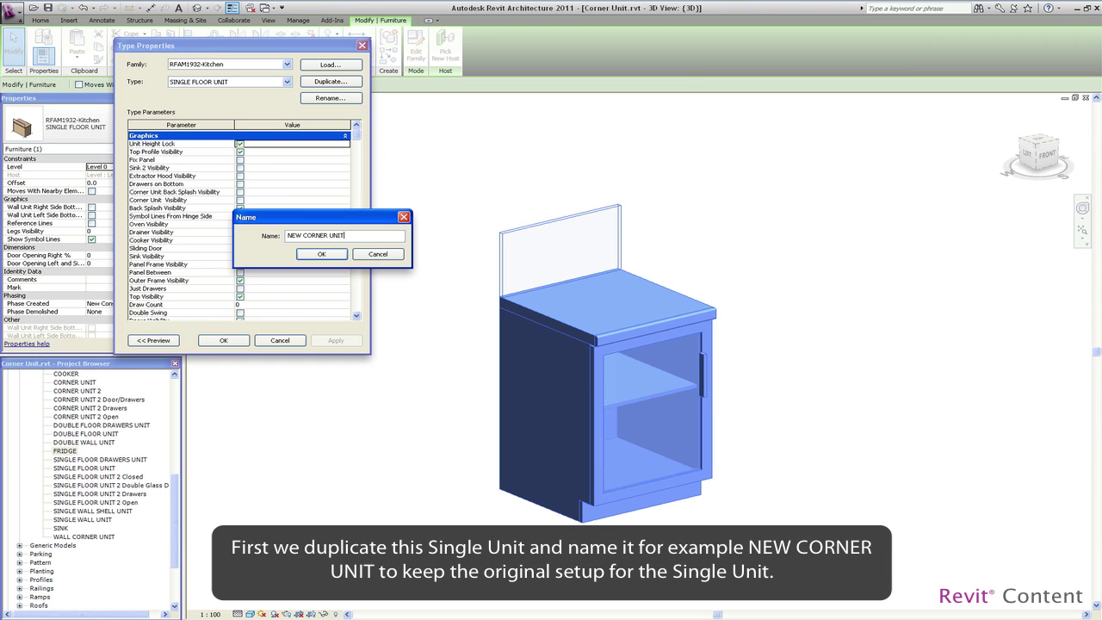
{"action": "left_click", "coordinate": [323, 255]}
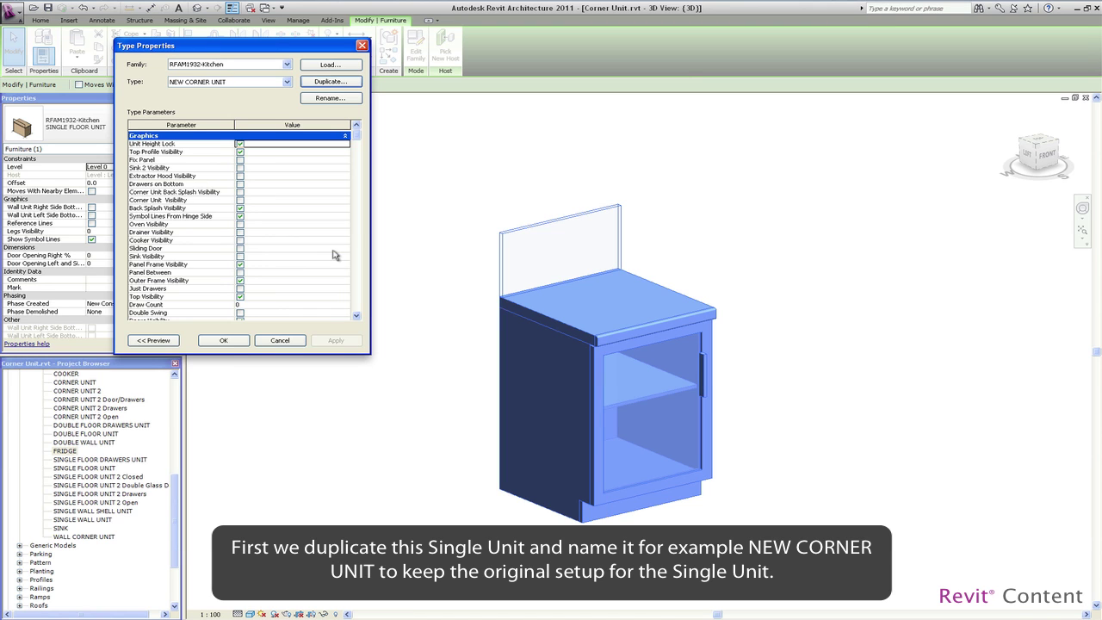
Set the Width of the NEW CORNER UNIT type to 1200 mm and apply the change
{"action": "scroll", "coordinate": [354, 284], "scroll_direction": "down", "scroll_amount": 10}
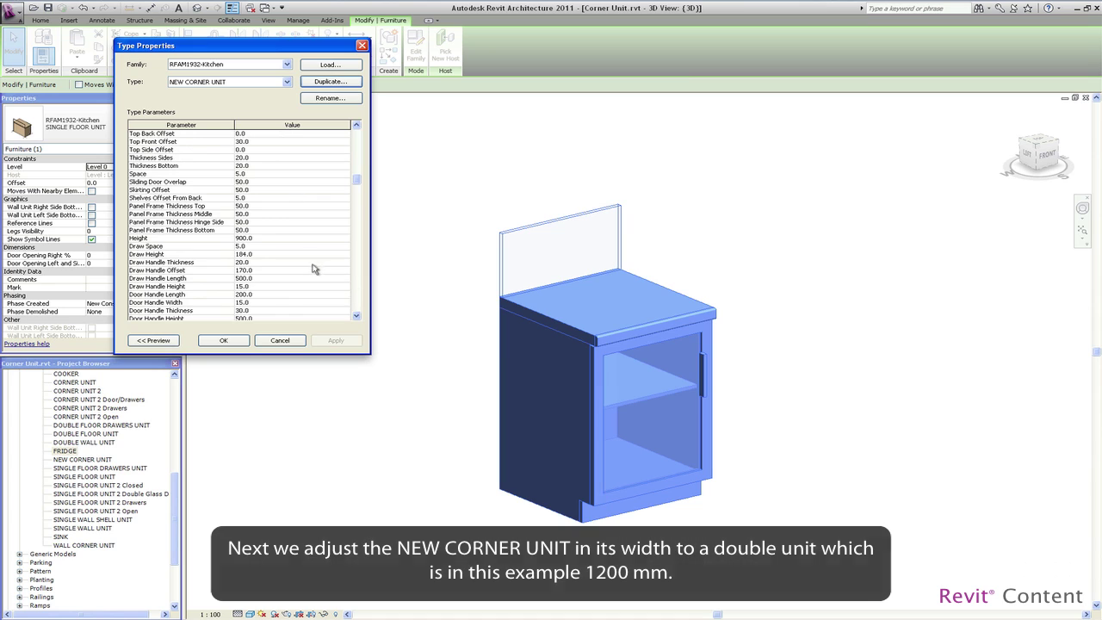
{"action": "scroll", "coordinate": [358, 294], "scroll_direction": "down", "scroll_amount": 8}
{"action": "left_click", "coordinate": [272, 278]}
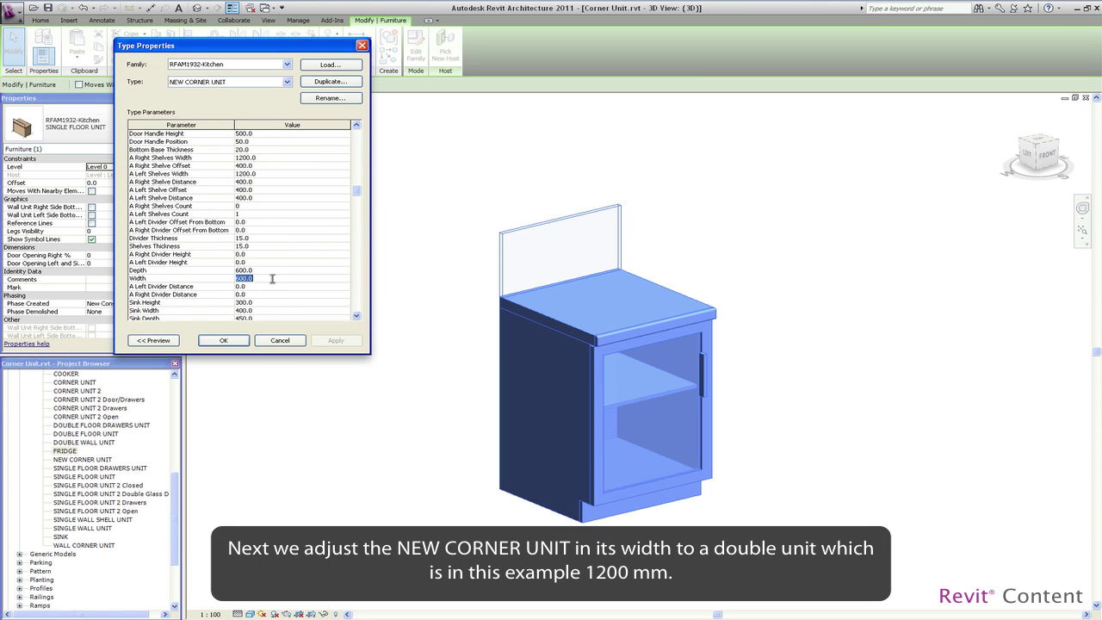
{"action": "type", "text": "1"}
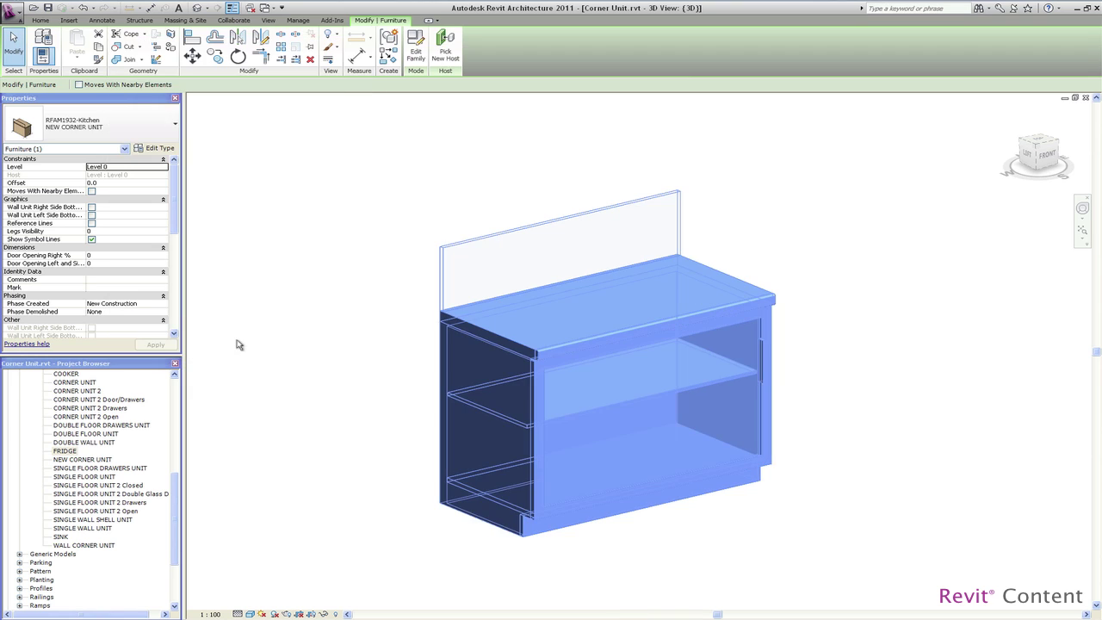
{"action": "left_click", "coordinate": [248, 357]}
In the Level 0 floor plan, copy the corner unit 2000 mm horizontally to its right
{"action": "left_click", "coordinate": [178, 394]}
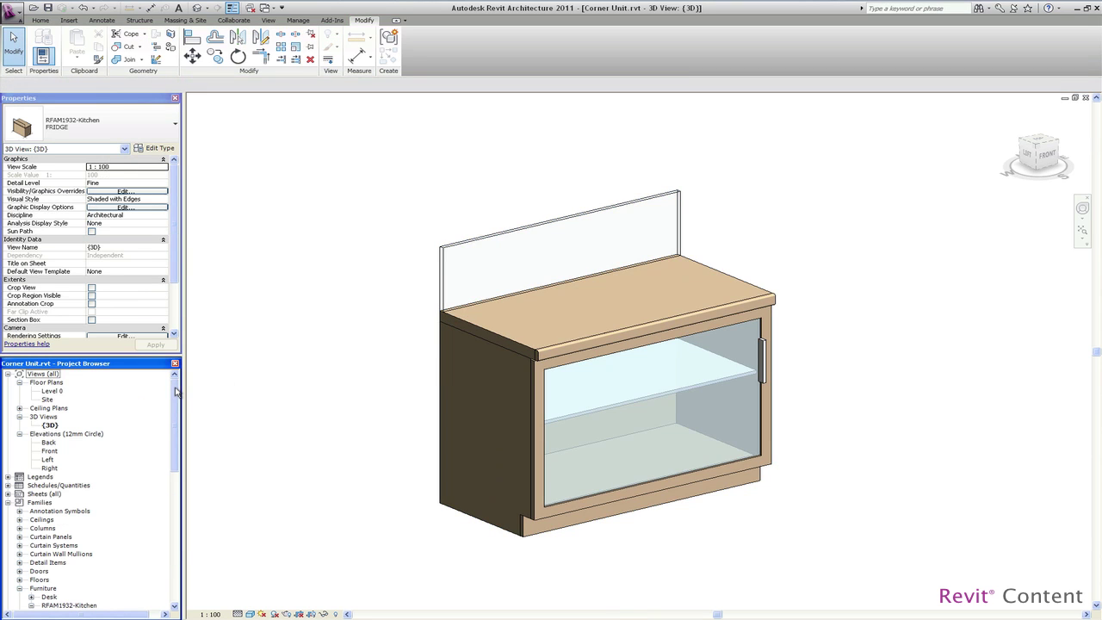
{"action": "double_click", "coordinate": [51, 391]}
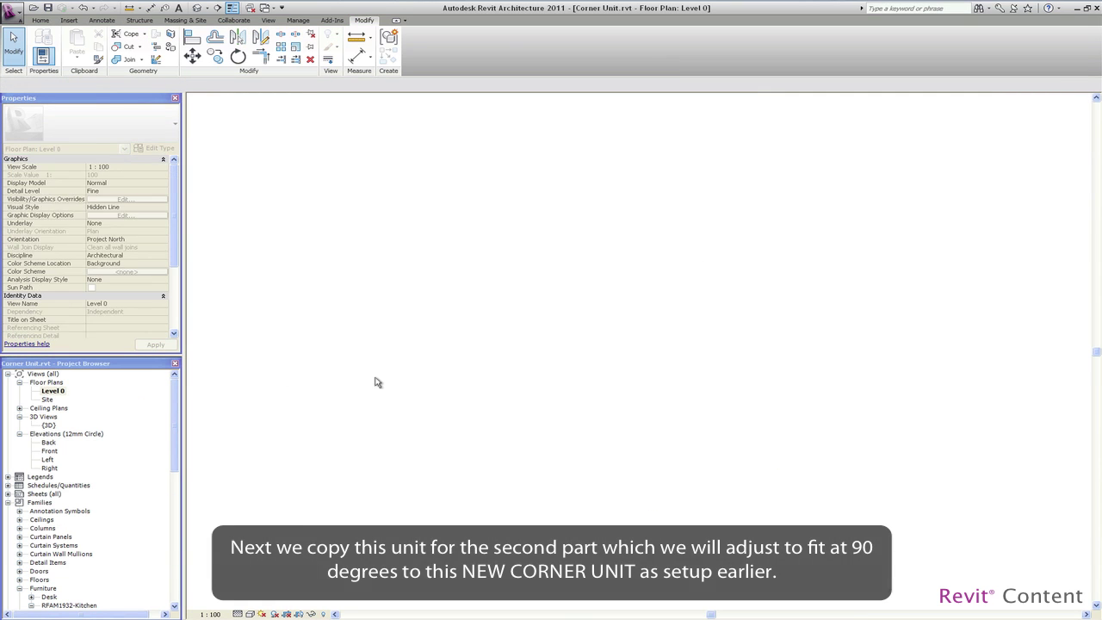
{"action": "scroll", "coordinate": [574, 362], "scroll_direction": "down", "scroll_amount": 5}
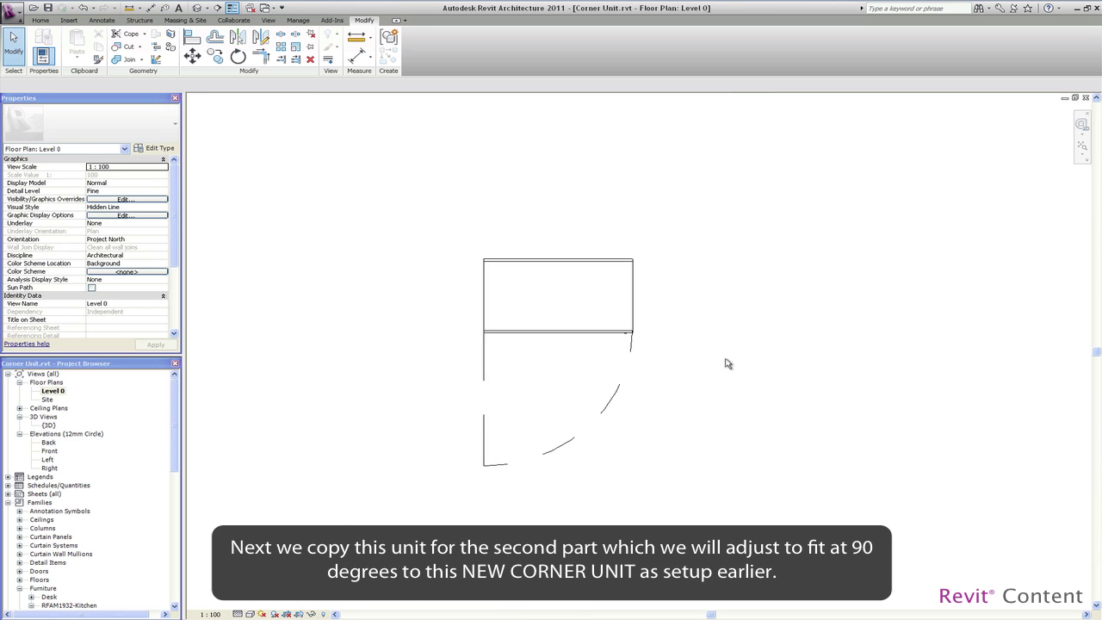
{"action": "middle_click_drag", "start_coordinate": [742, 326], "coordinate": [736, 307]}
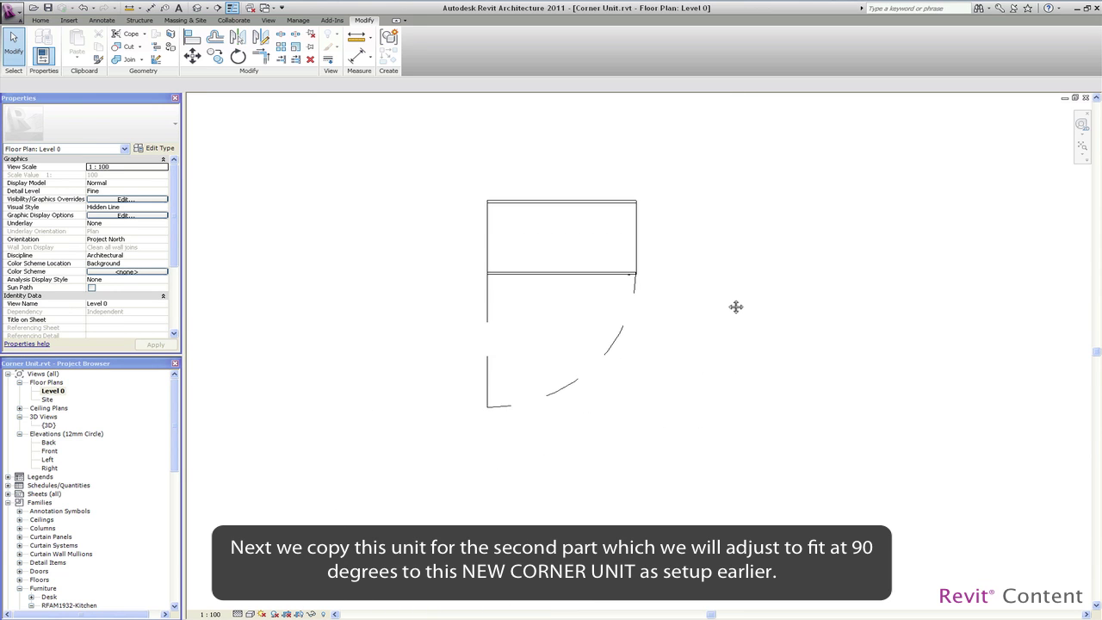
{"action": "left_click", "coordinate": [637, 279]}
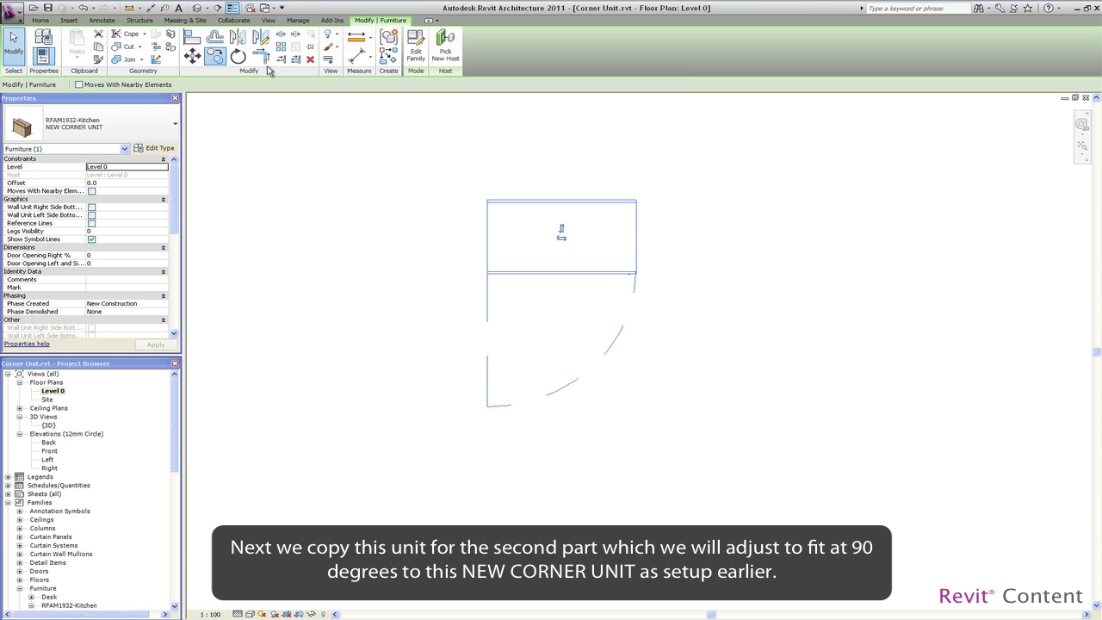
{"action": "left_click", "coordinate": [216, 56]}
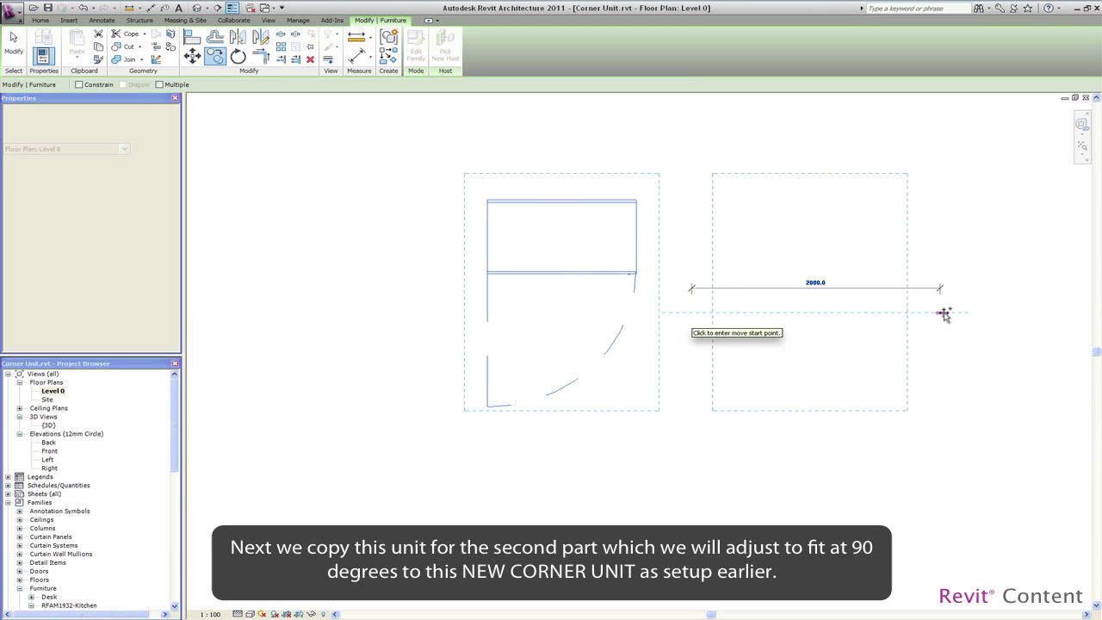
{"action": "left_click", "coordinate": [942, 315]}
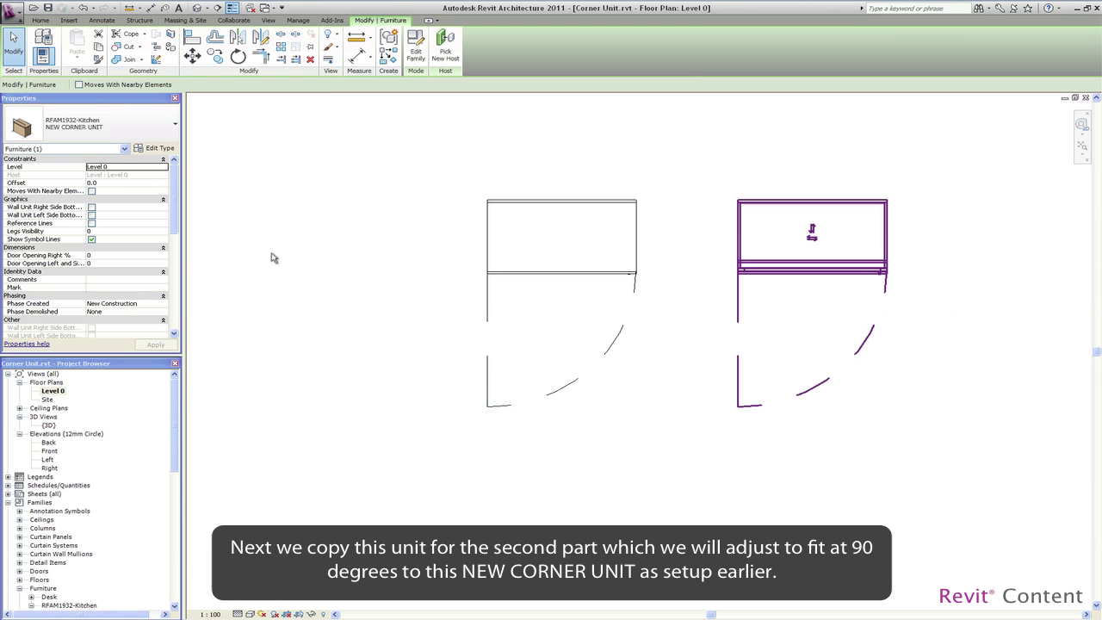
Change the copied unit's type back to SINGLE FLOOR UNIT
{"action": "left_click", "coordinate": [150, 129]}
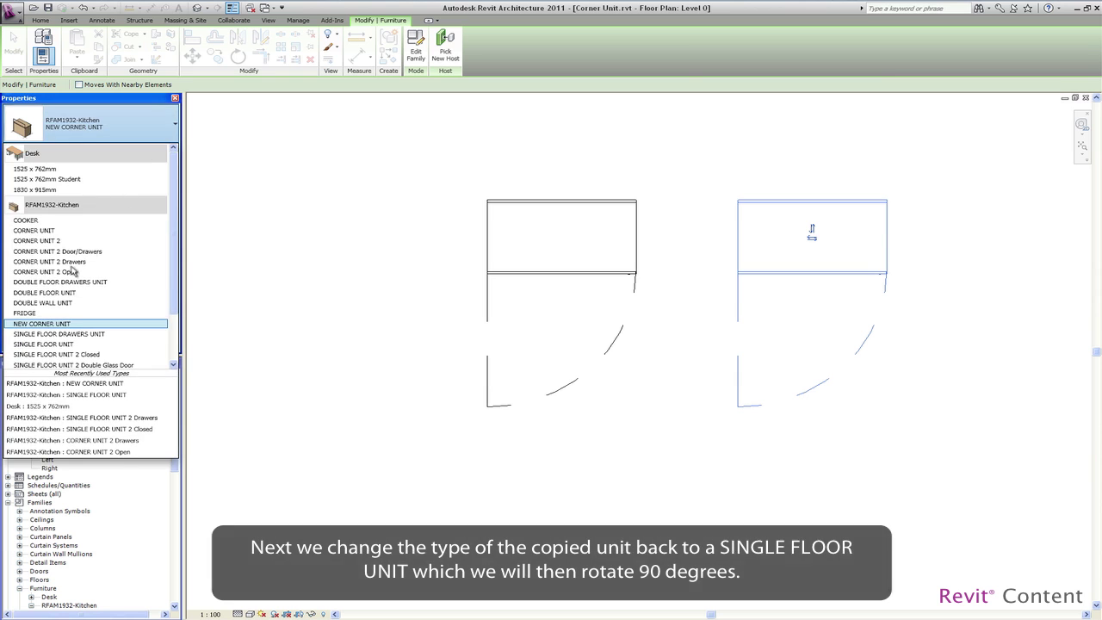
{"action": "left_click", "coordinate": [56, 343]}
{"action": "left_click", "coordinate": [813, 406]}
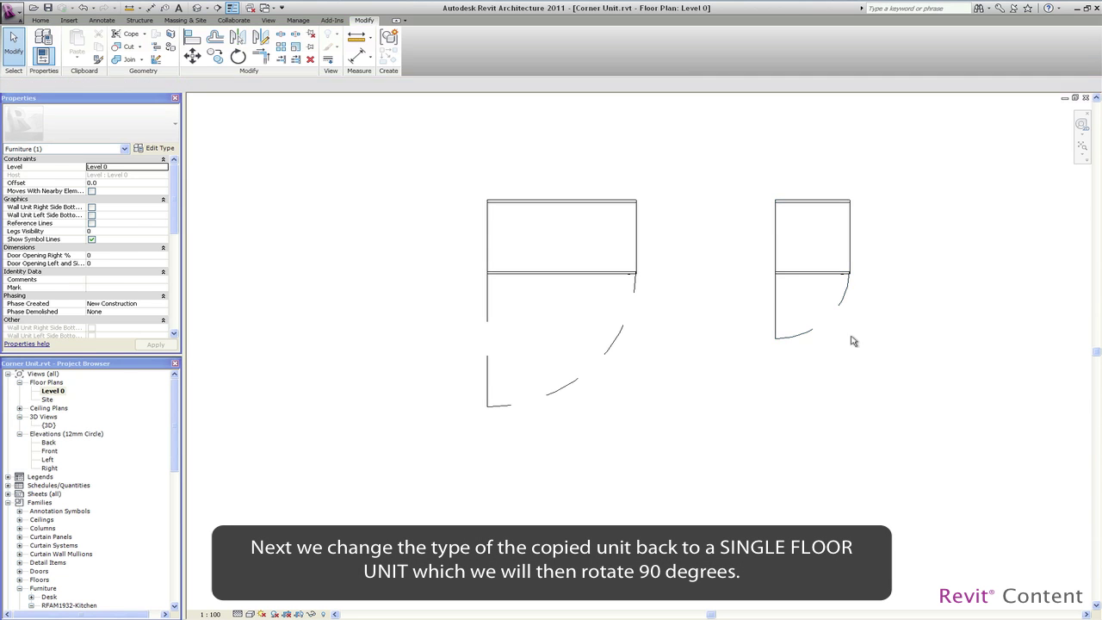
Rotate the copied single floor unit 90 degrees clockwise and move it below the corner unit in plan
{"action": "left_click", "coordinate": [848, 266]}
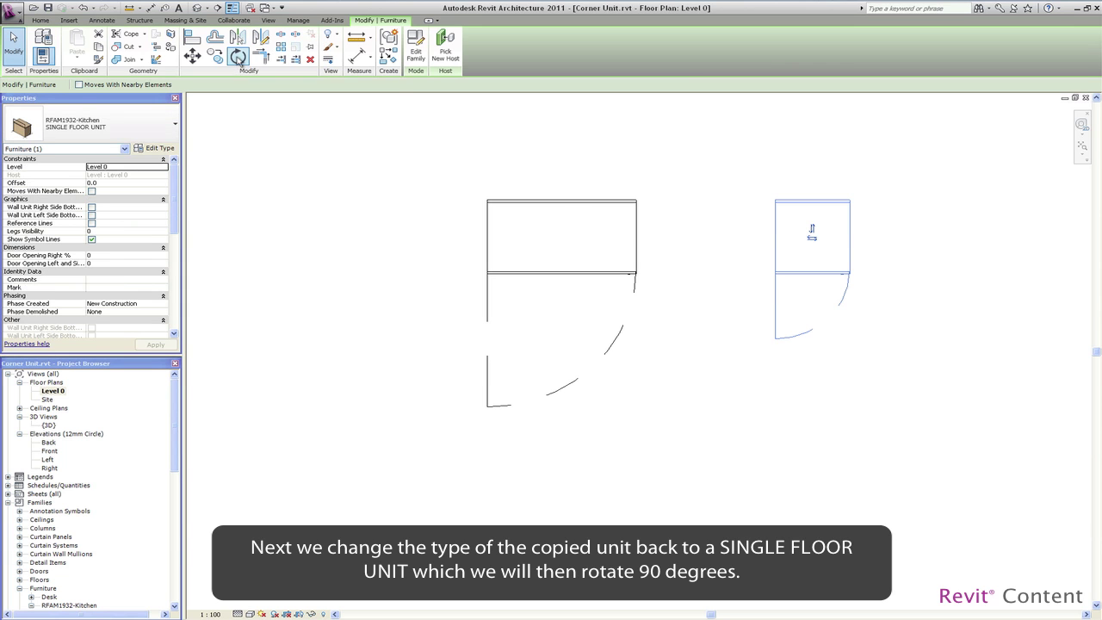
{"action": "left_click", "coordinate": [238, 56]}
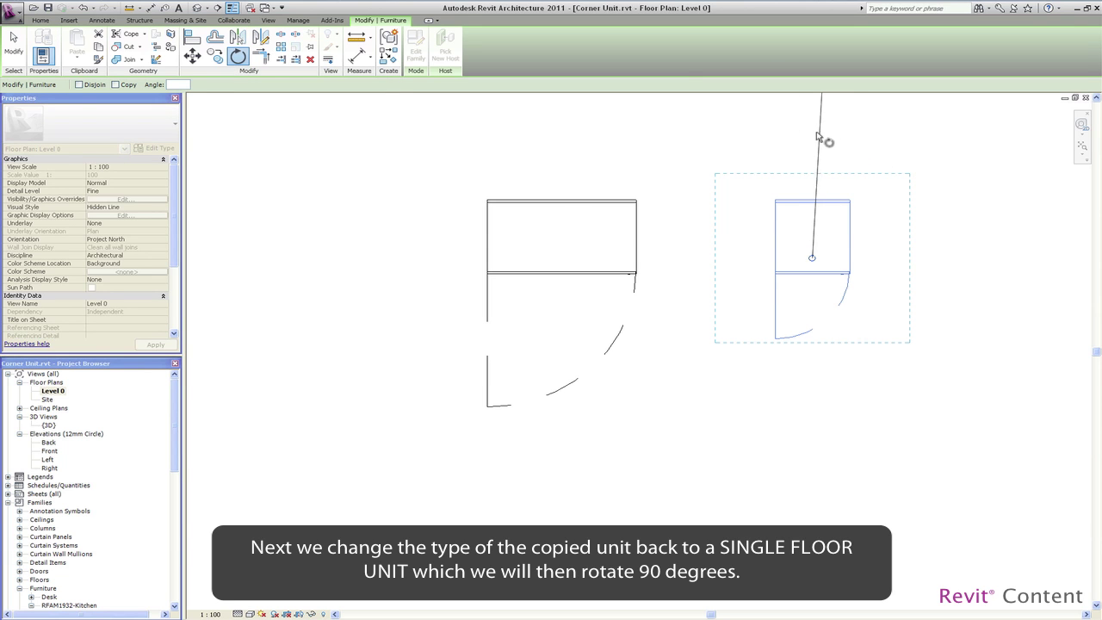
{"action": "left_click", "coordinate": [824, 138]}
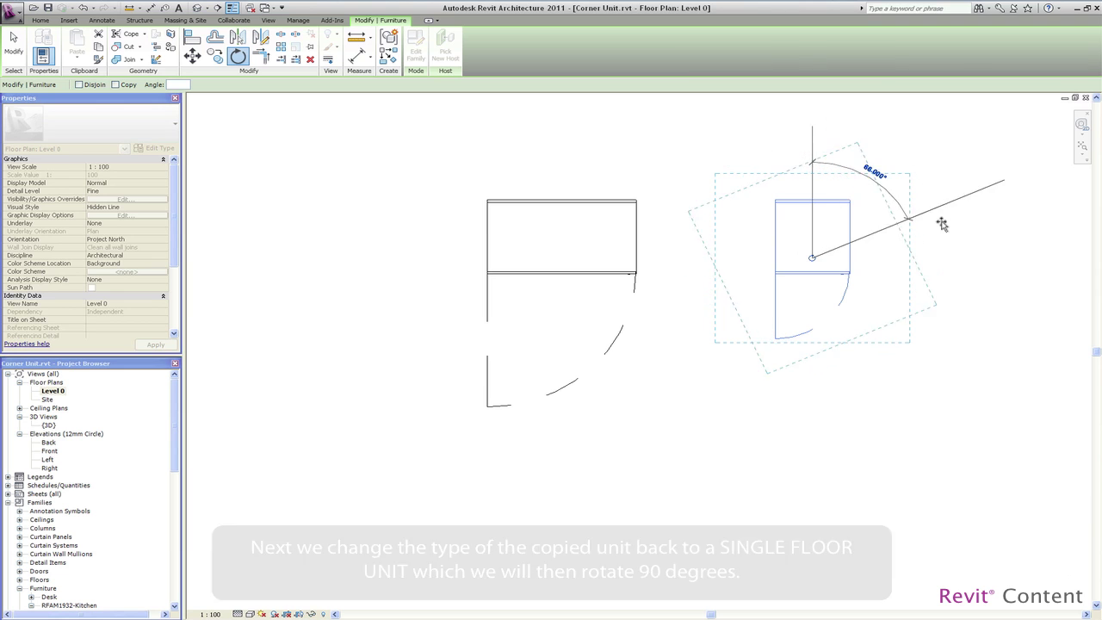
{"action": "left_click", "coordinate": [944, 264]}
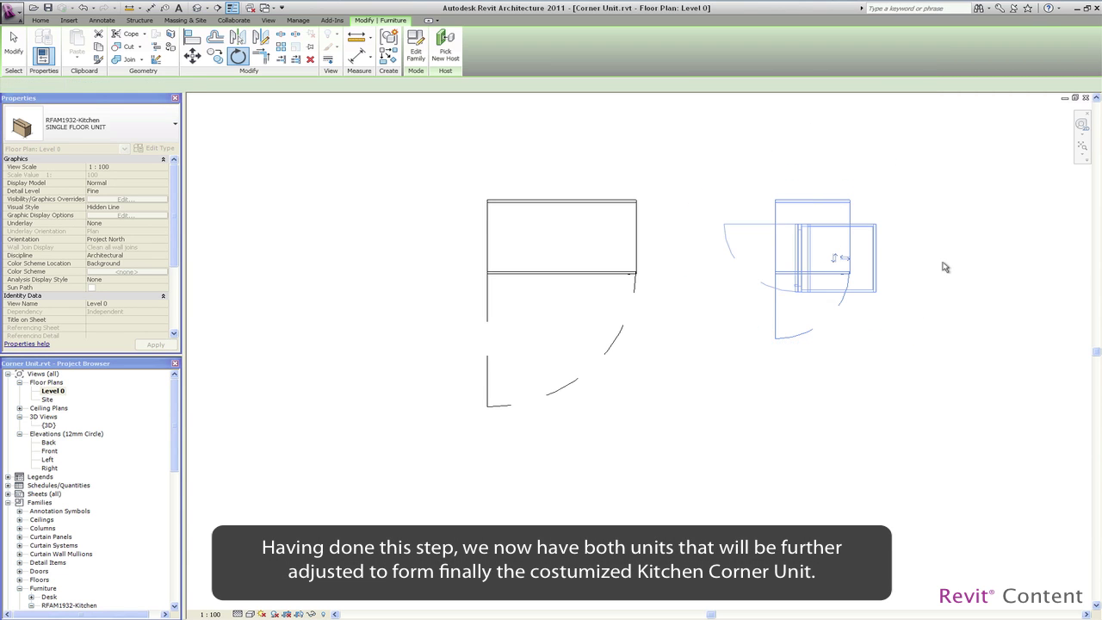
{"action": "left_click_drag", "start_coordinate": [867, 271], "coordinate": [645, 429], "text": "ctrl"}
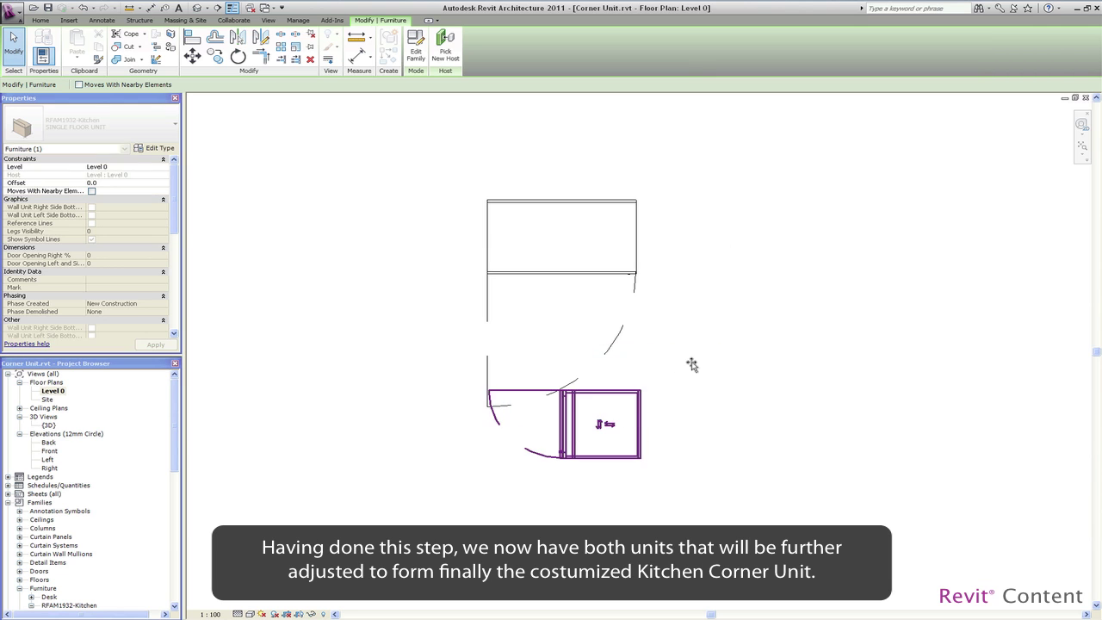
{"action": "left_click", "coordinate": [694, 366]}
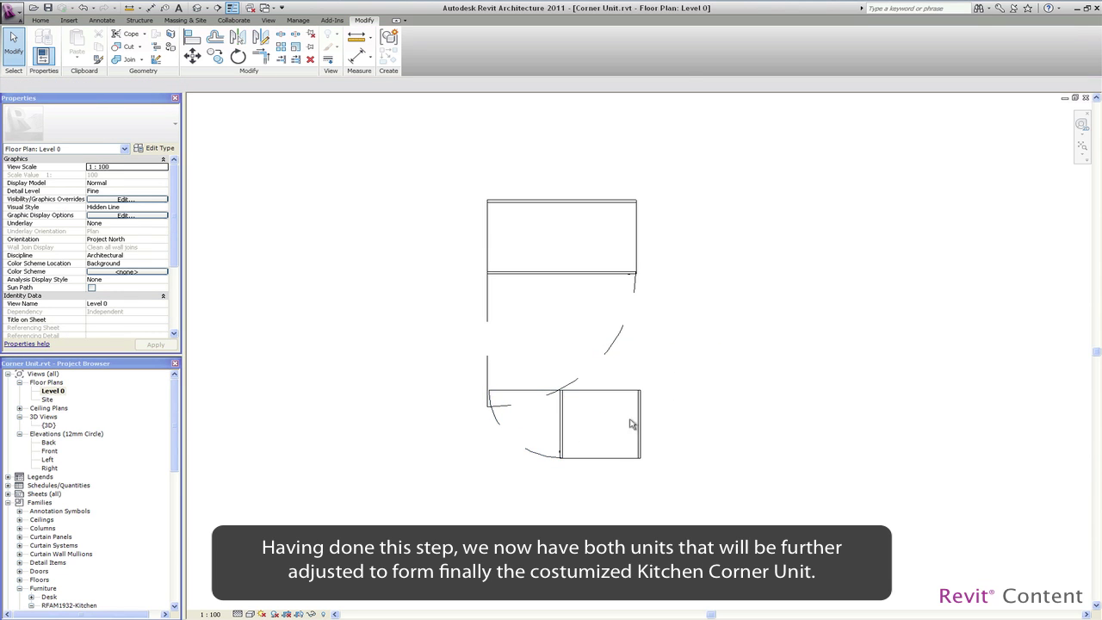
In the 3D view, enable Fix Panel for the NEW CORNER UNIT type and set its Fix Panel Offset greater than the joining unit's depth
{"action": "double_click", "coordinate": [48, 426]}
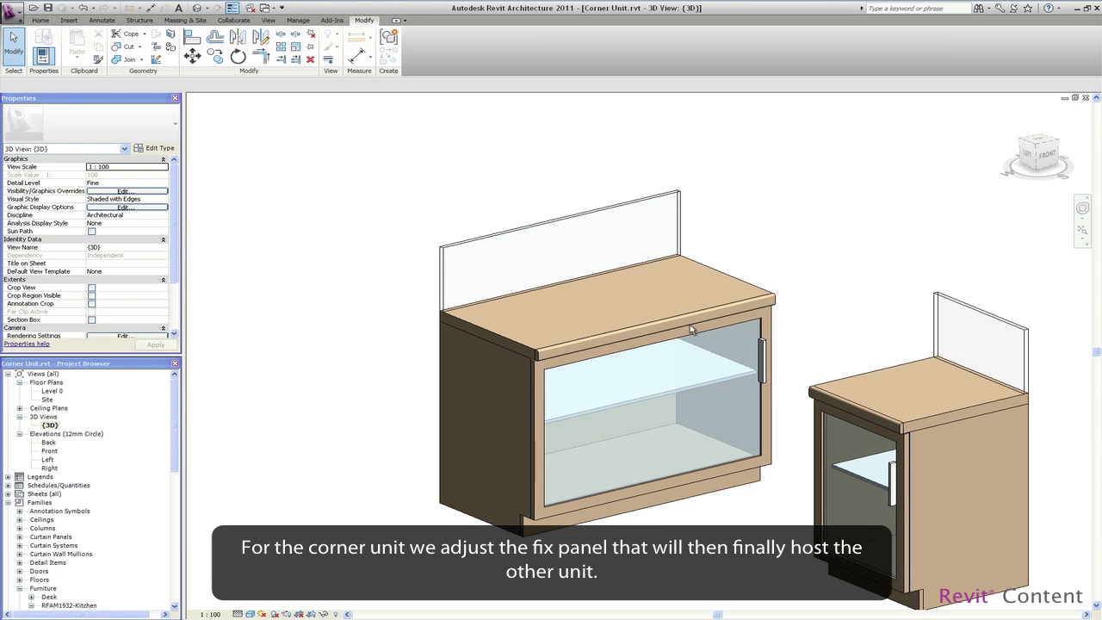
{"action": "left_click", "coordinate": [692, 329]}
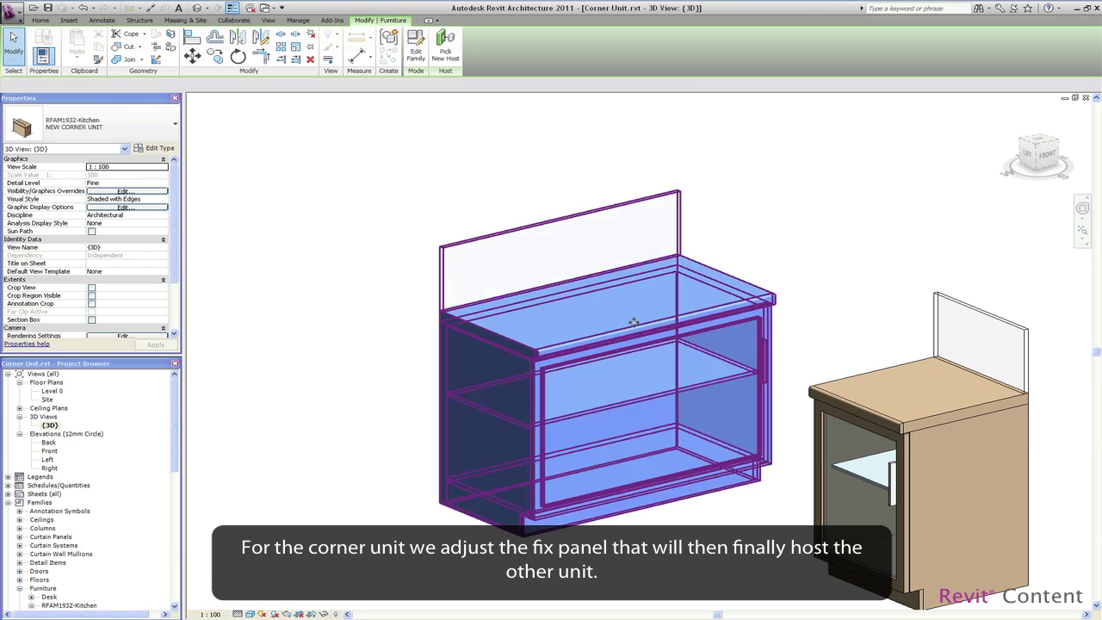
{"action": "left_click", "coordinate": [159, 149]}
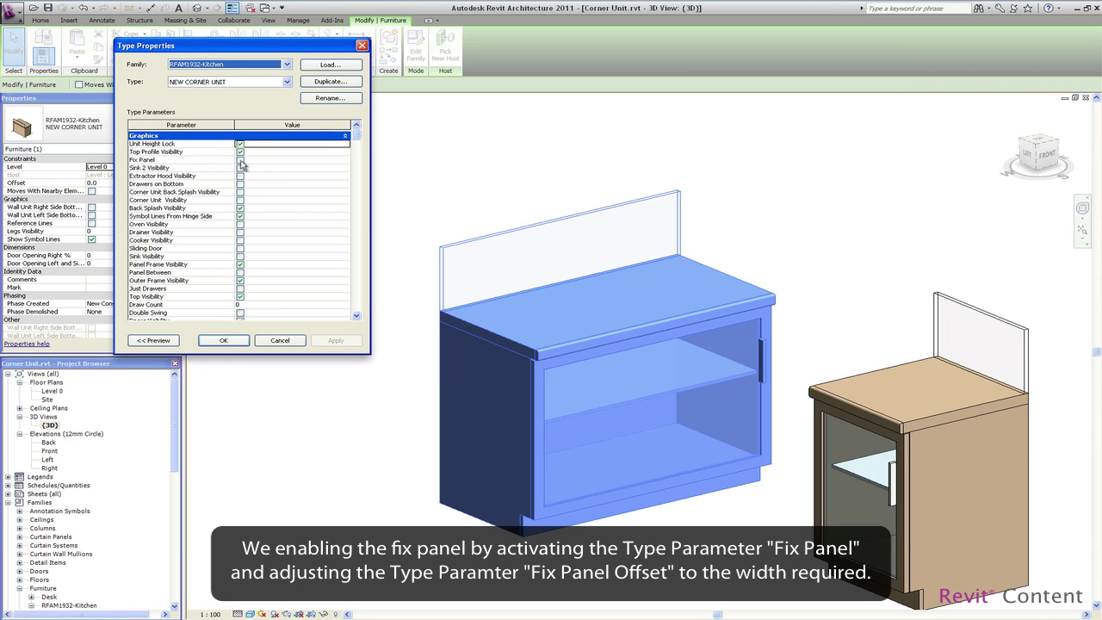
{"action": "left_click", "coordinate": [240, 160]}
{"action": "left_click_drag", "start_coordinate": [357, 138], "coordinate": [357, 162]}
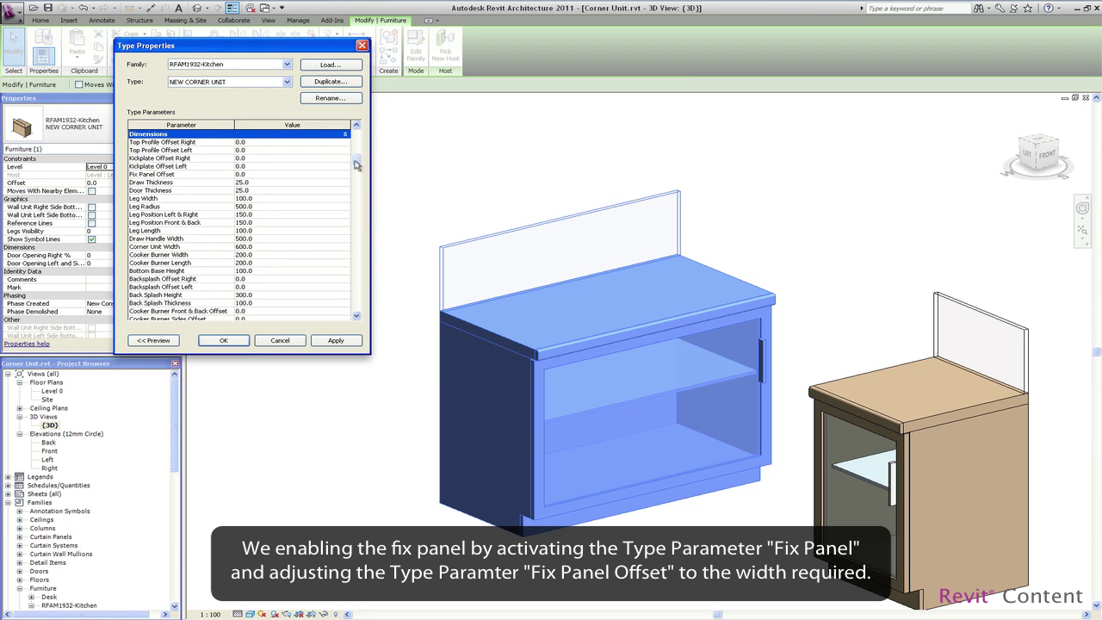
{"action": "left_click", "coordinate": [254, 174]}
{"action": "left_click", "coordinate": [243, 341]}
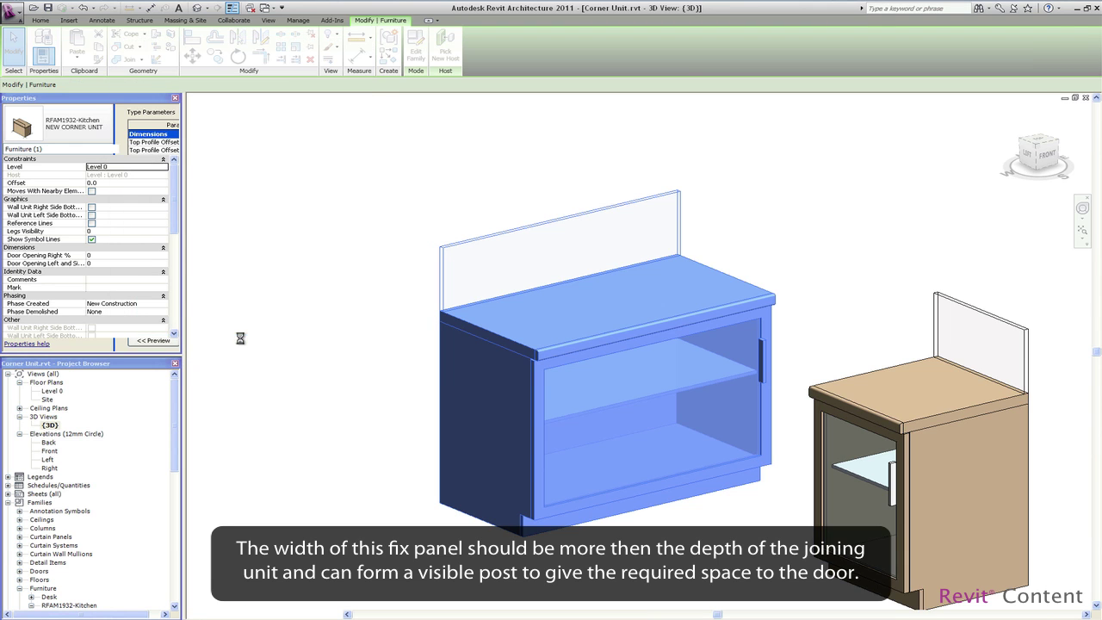
{"action": "left_click", "coordinate": [420, 325]}
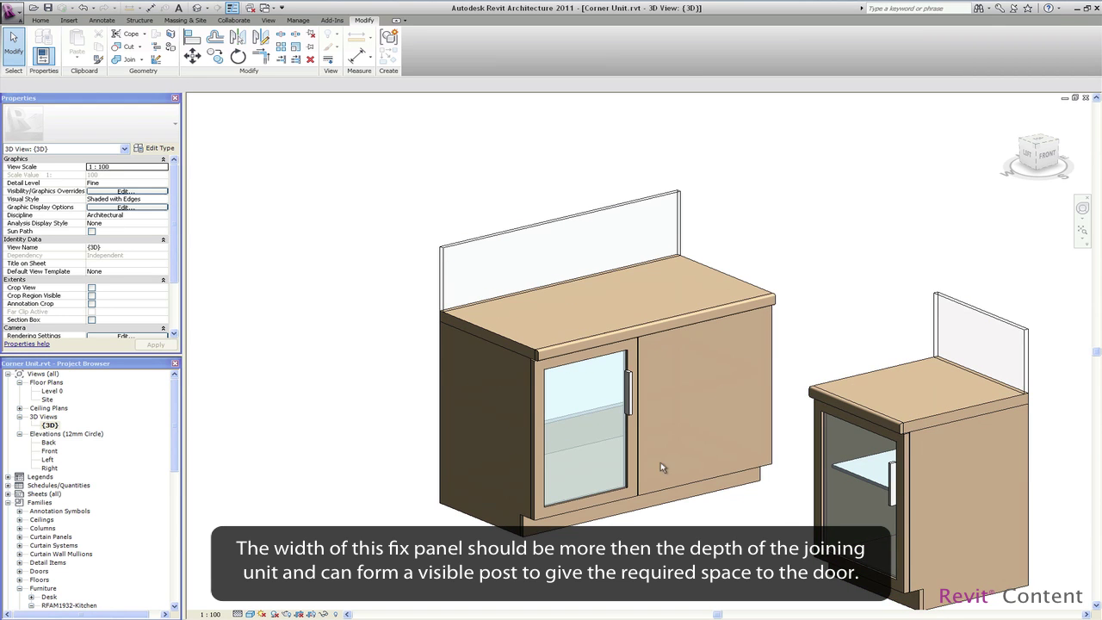
In the Level 0 floor plan, move the single floor unit up close to the front of the corner unit
{"action": "left_click", "coordinate": [678, 331]}
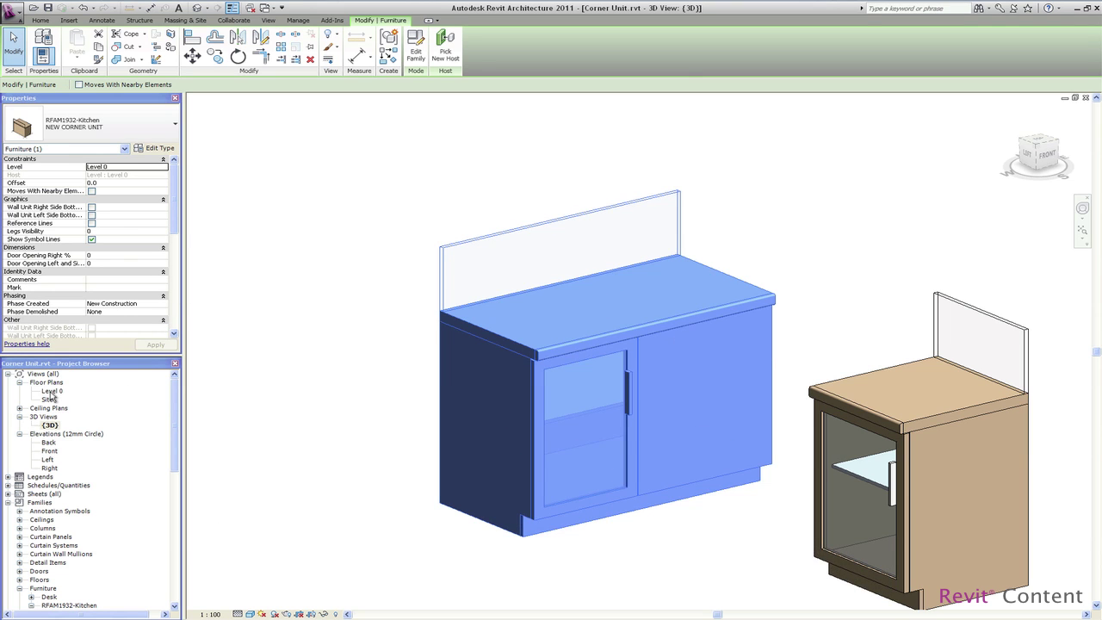
{"action": "double_click", "coordinate": [52, 393]}
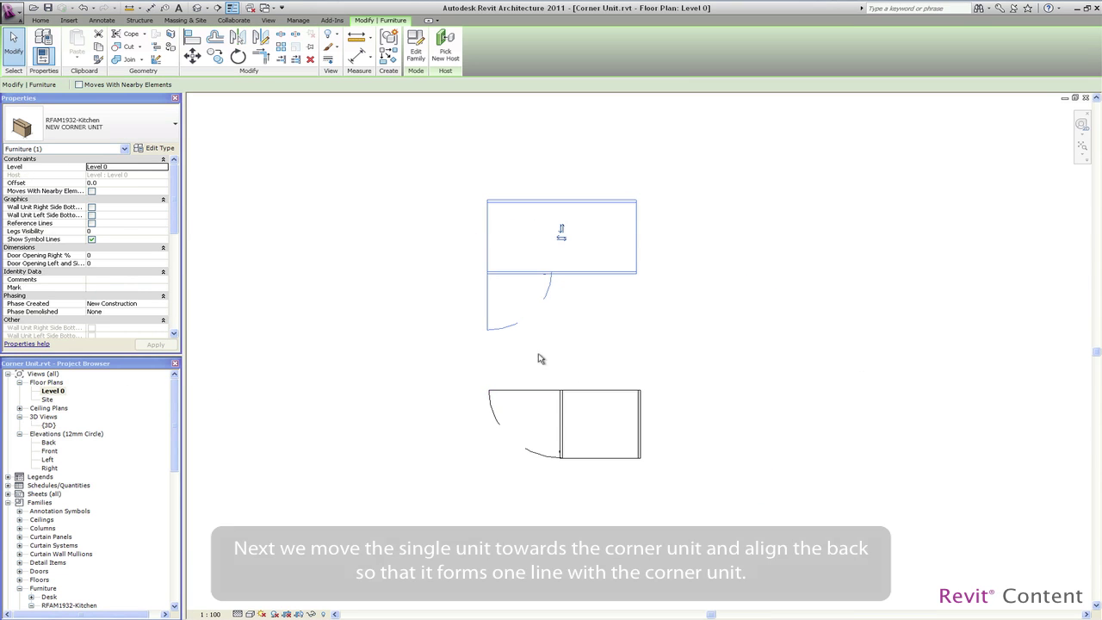
{"action": "left_click", "coordinate": [583, 395]}
{"action": "left_click_drag", "start_coordinate": [581, 398], "coordinate": [593, 303]}
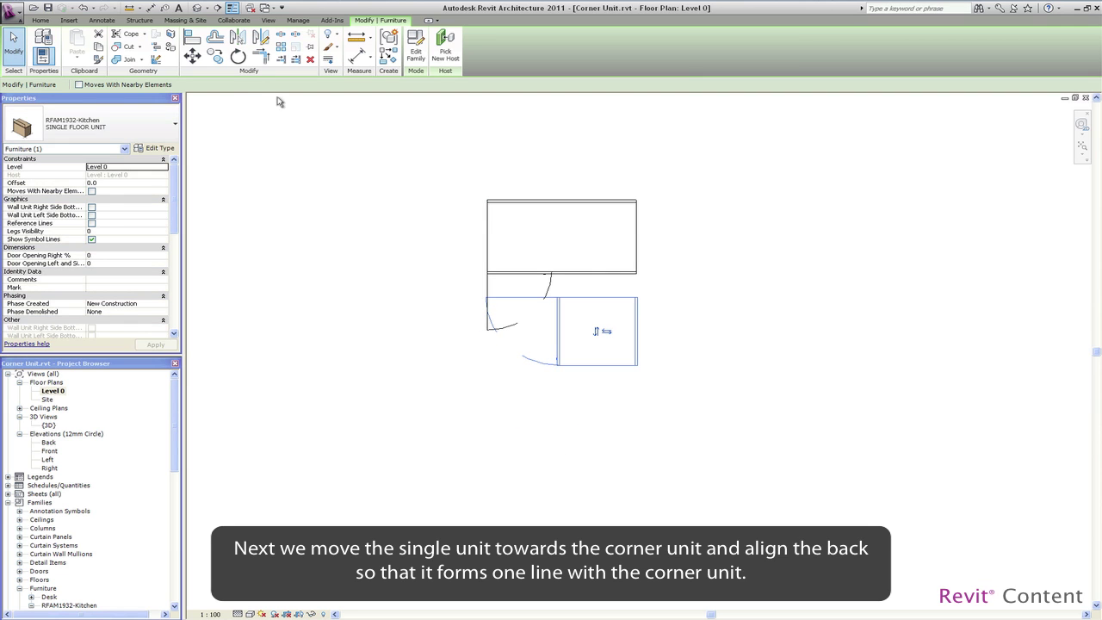
Align the single unit's back edge with the corner unit's right end, without locking it, and return to the {3D} view
{"action": "left_click", "coordinate": [192, 36]}
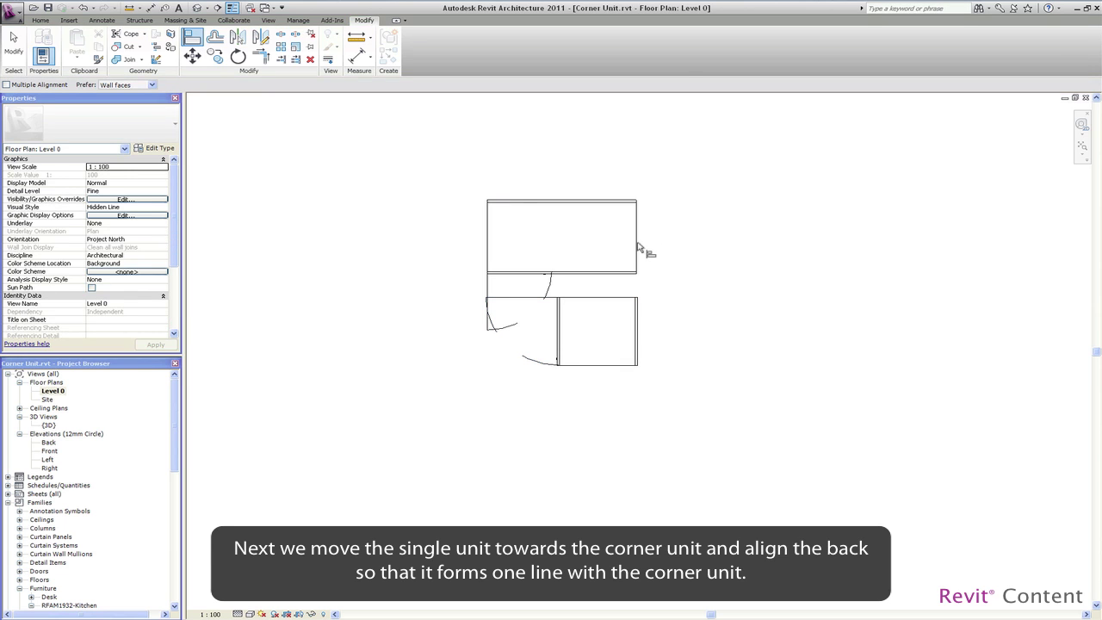
{"action": "left_click", "coordinate": [637, 247]}
{"action": "left_click", "coordinate": [638, 328]}
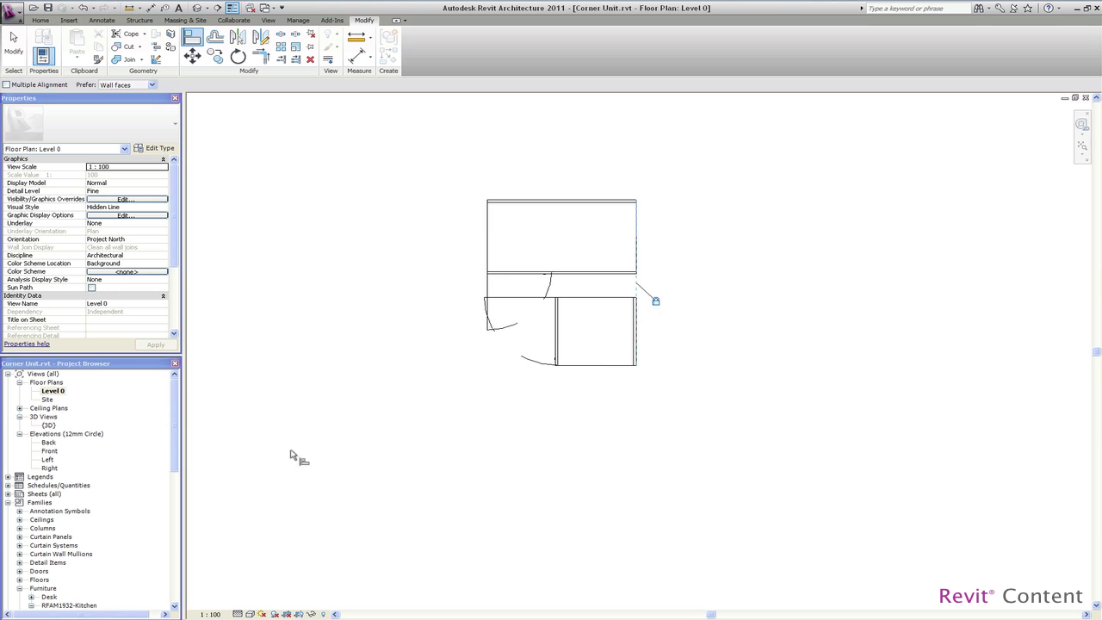
{"action": "key", "text": "Escape"}
{"action": "key", "text": "Escape"}
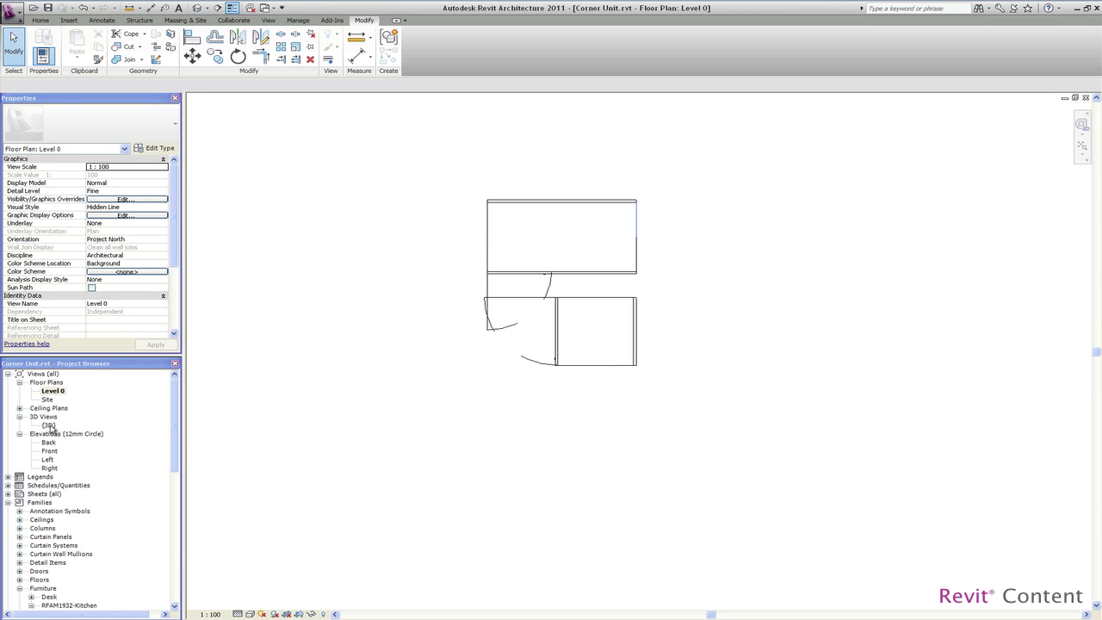
{"action": "double_click", "coordinate": [49, 426]}
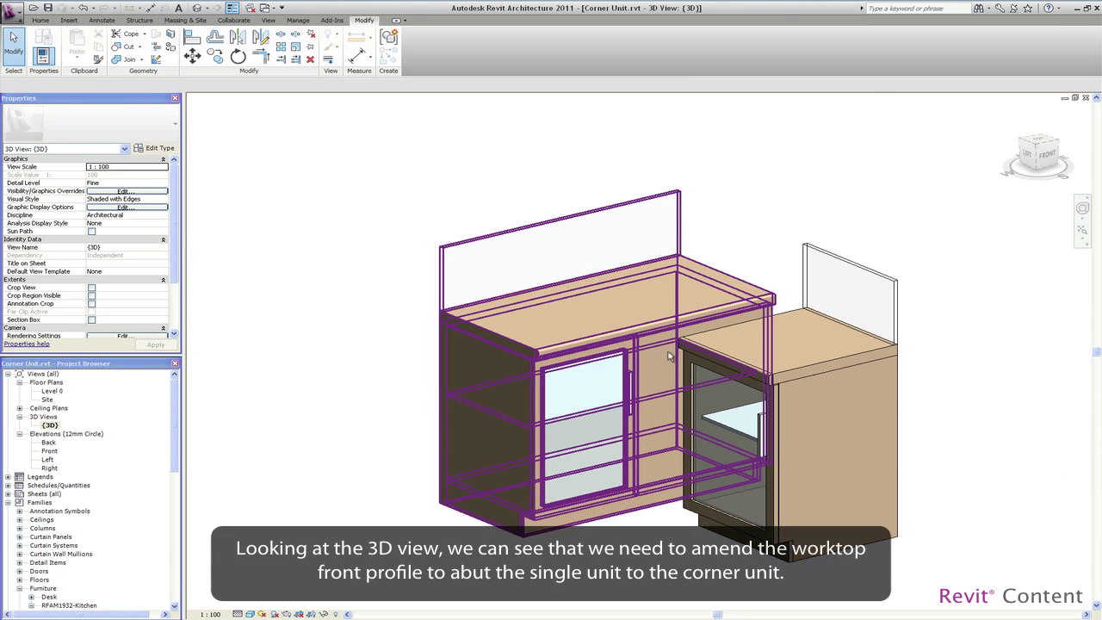
Set the Top Profile Offset Right of the NEW CORNER UNIT type to 630
{"action": "scroll", "coordinate": [741, 304], "scroll_direction": "up", "scroll_amount": 5}
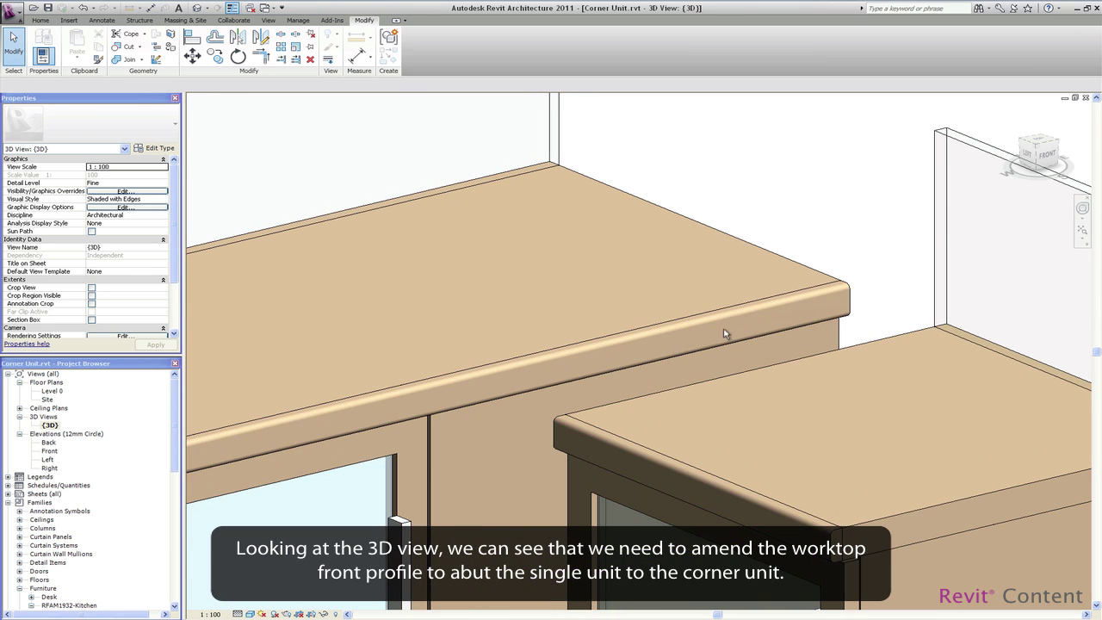
{"action": "left_click", "coordinate": [583, 347]}
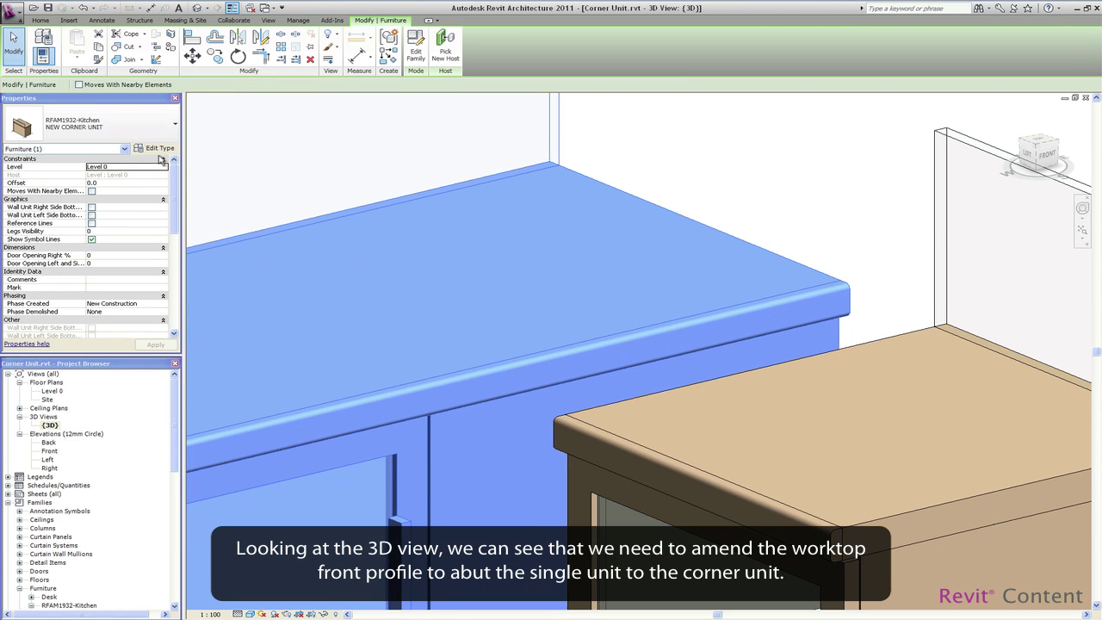
{"action": "left_click", "coordinate": [143, 148]}
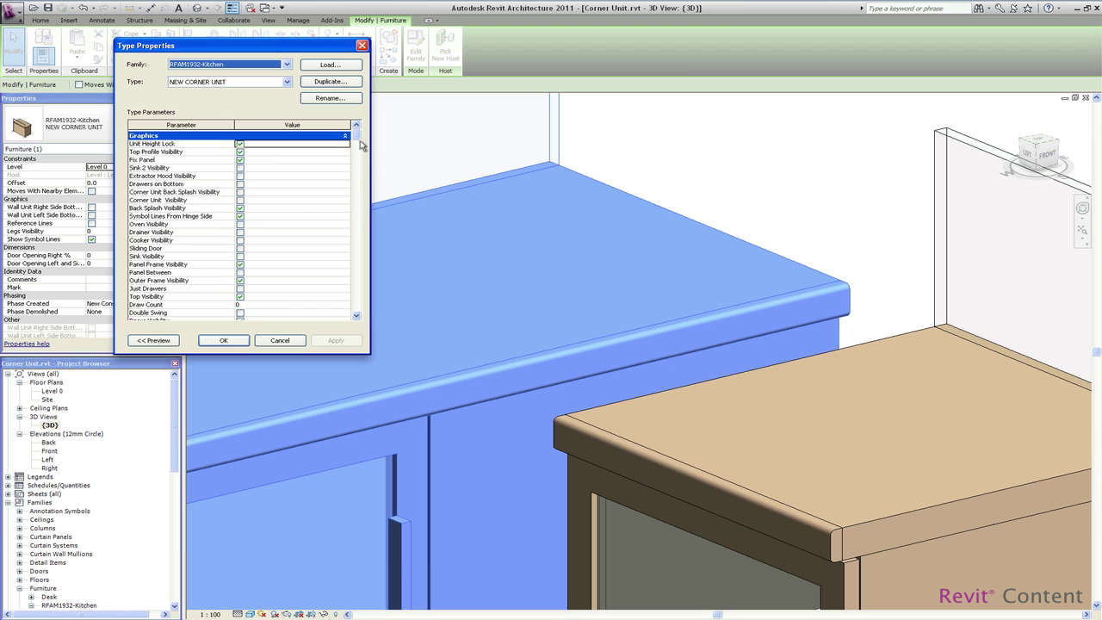
{"action": "left_click_drag", "start_coordinate": [358, 140], "coordinate": [359, 165]}
{"action": "scroll", "coordinate": [359, 164], "scroll_direction": "down", "scroll_amount": 1}
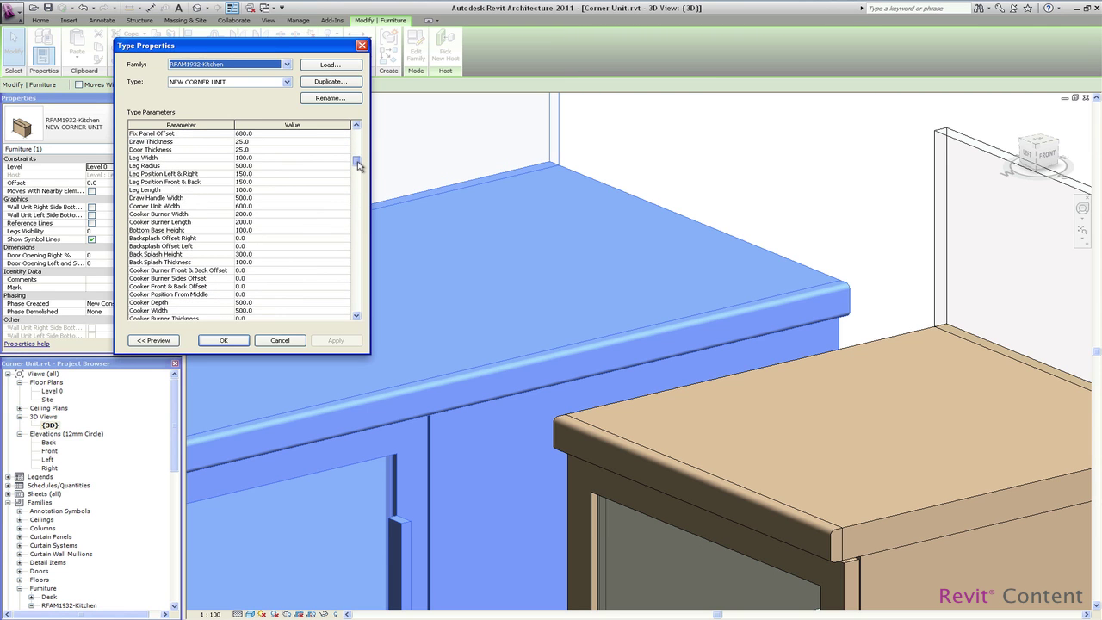
{"action": "scroll", "coordinate": [358, 160], "scroll_direction": "up", "scroll_amount": 2}
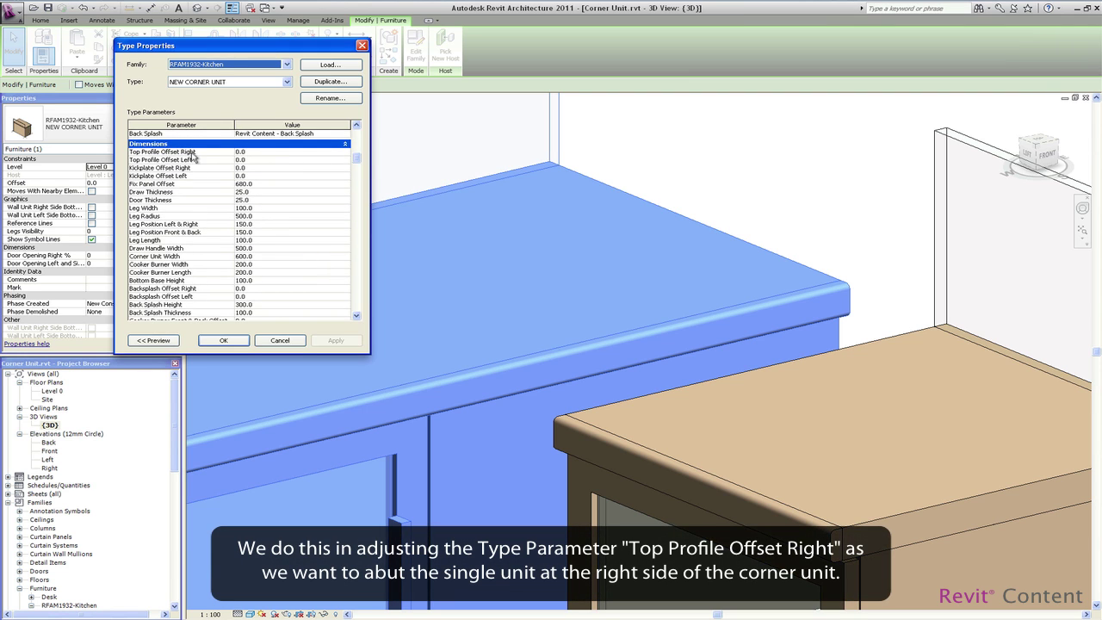
{"action": "left_click", "coordinate": [243, 152]}
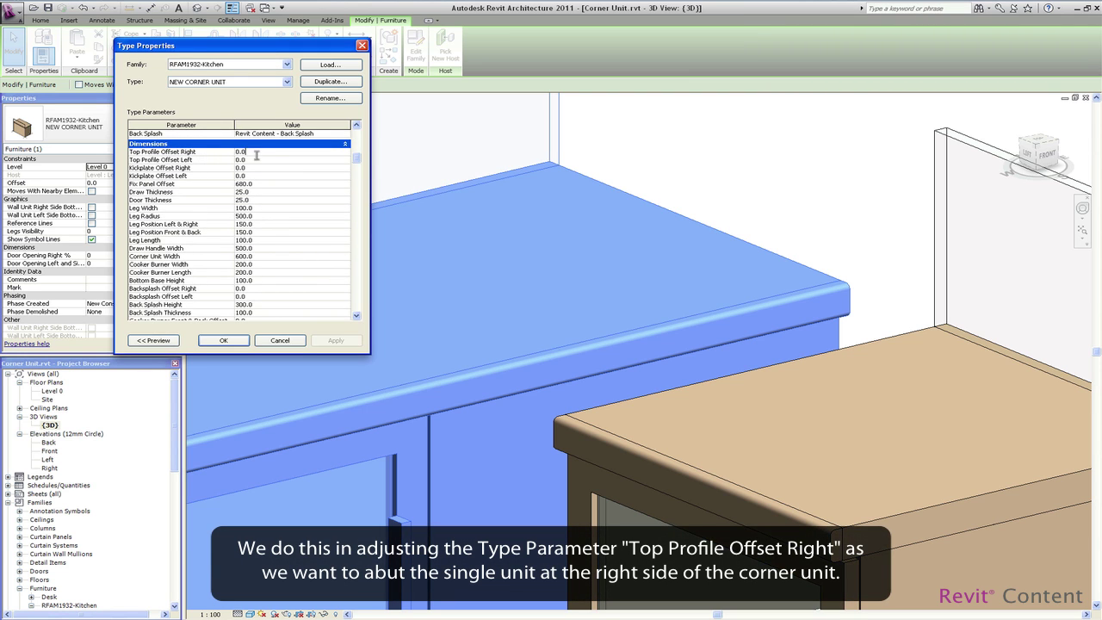
{"action": "type", "text": "68"}
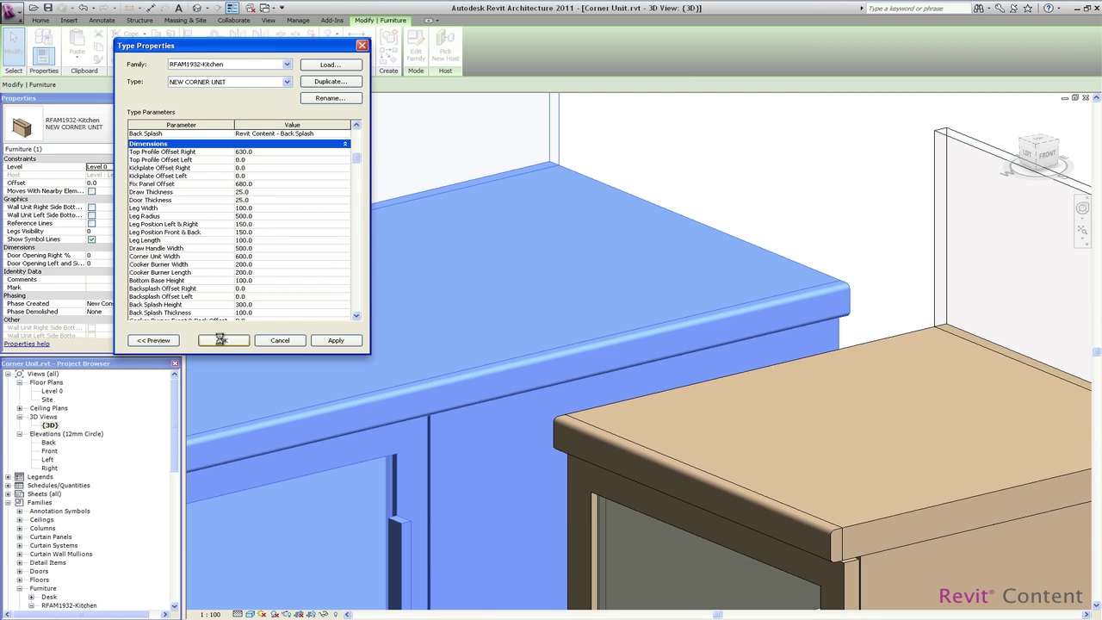
{"action": "left_click", "coordinate": [222, 341]}
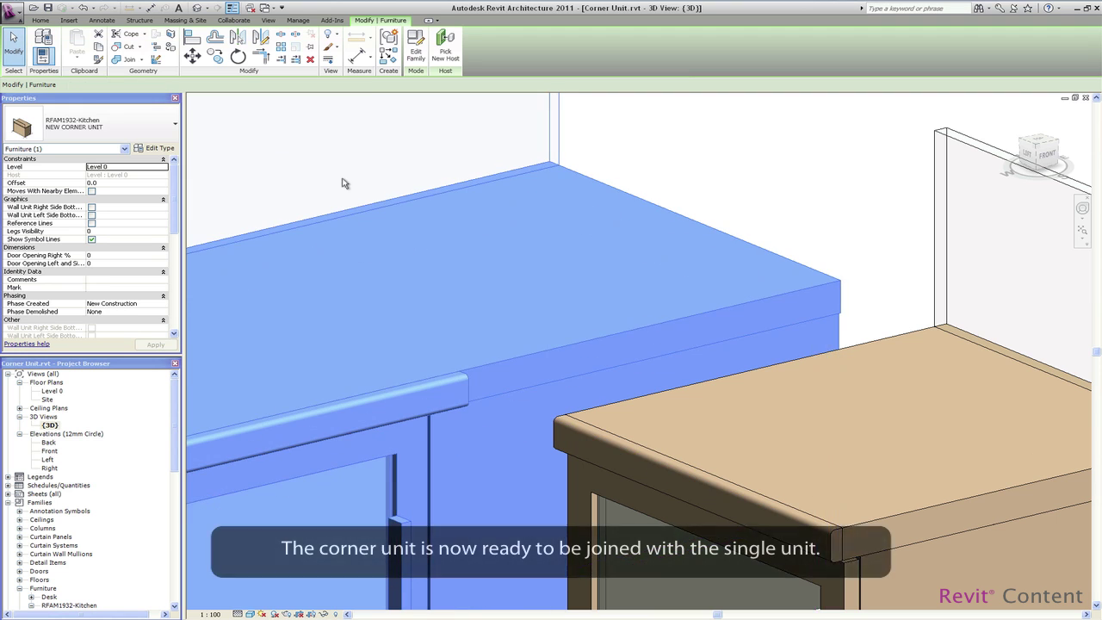
{"action": "left_click", "coordinate": [341, 182]}
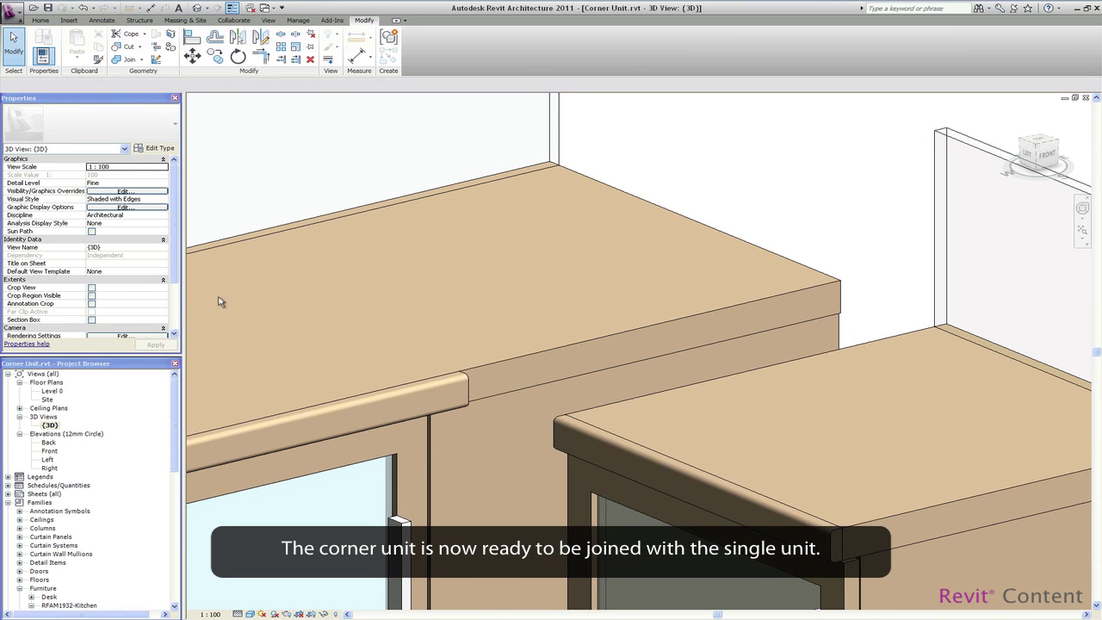
In the Level 0 plan, align the single unit's upper side with the corner unit's front edge, lock the alignment, and return to the {3D} view
{"action": "double_click", "coordinate": [52, 392]}
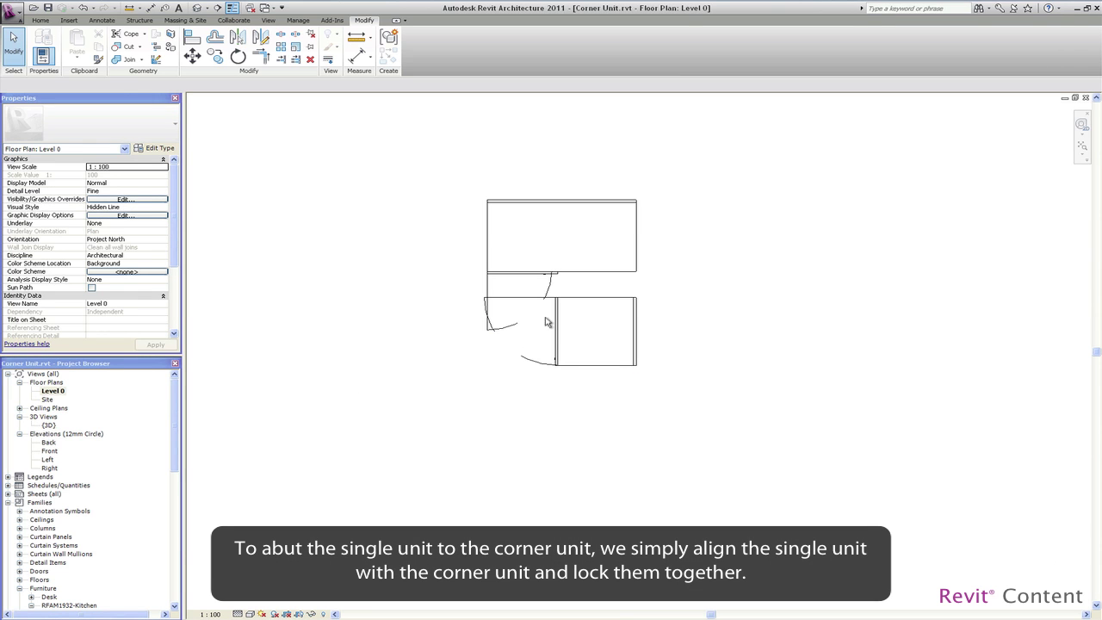
{"action": "key", "text": "a"}
{"action": "key", "text": "l"}
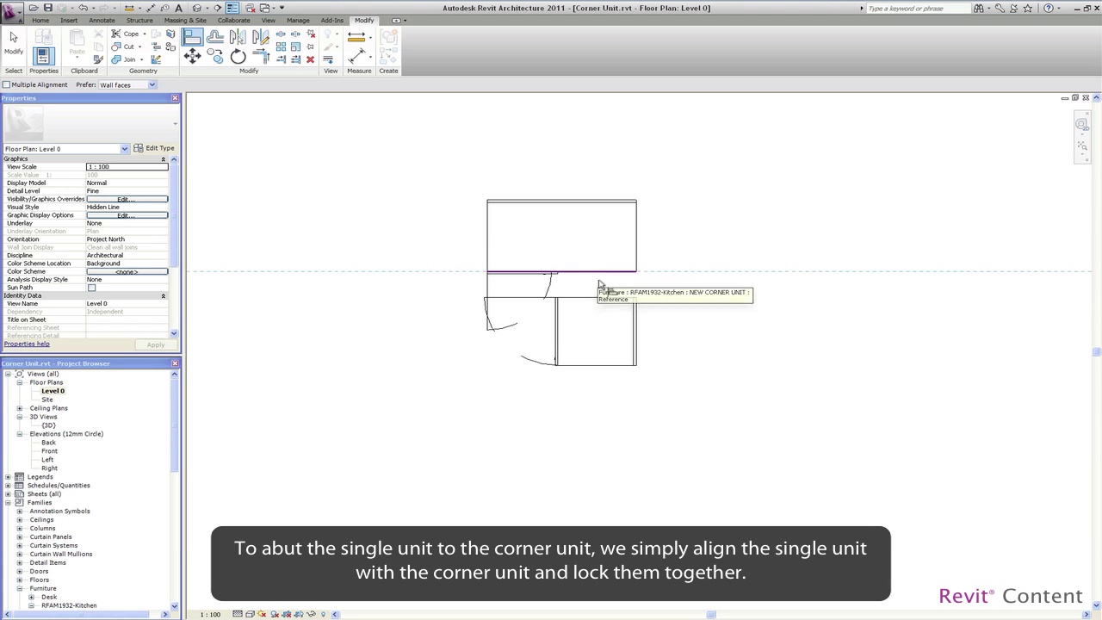
{"action": "left_click", "coordinate": [601, 274]}
{"action": "left_click", "coordinate": [601, 298]}
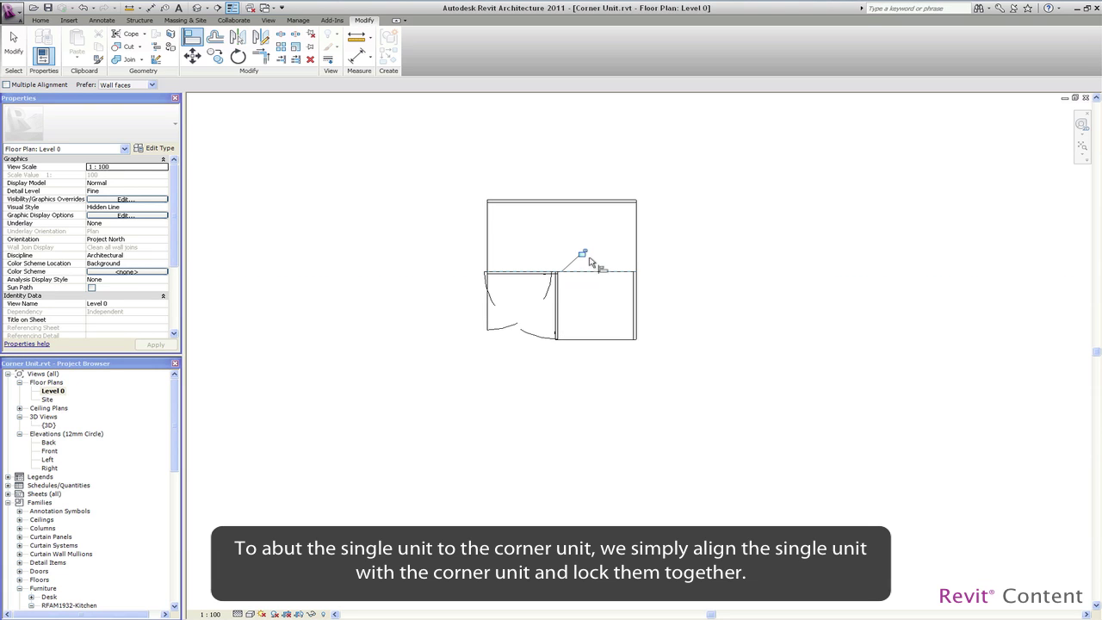
{"action": "left_click", "coordinate": [583, 254]}
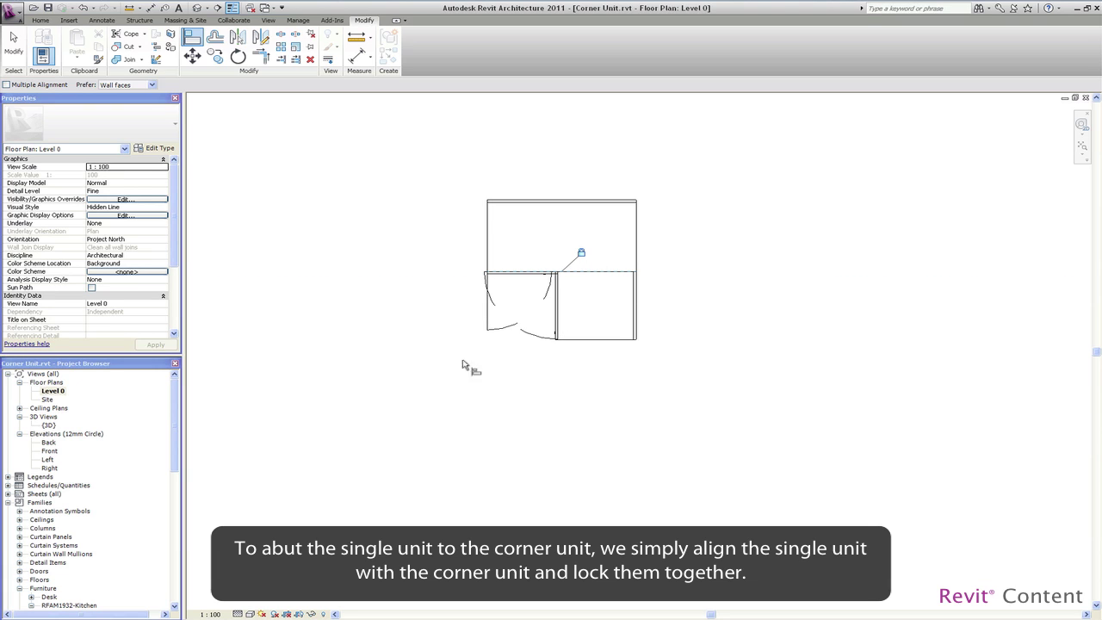
{"action": "double_click", "coordinate": [49, 425]}
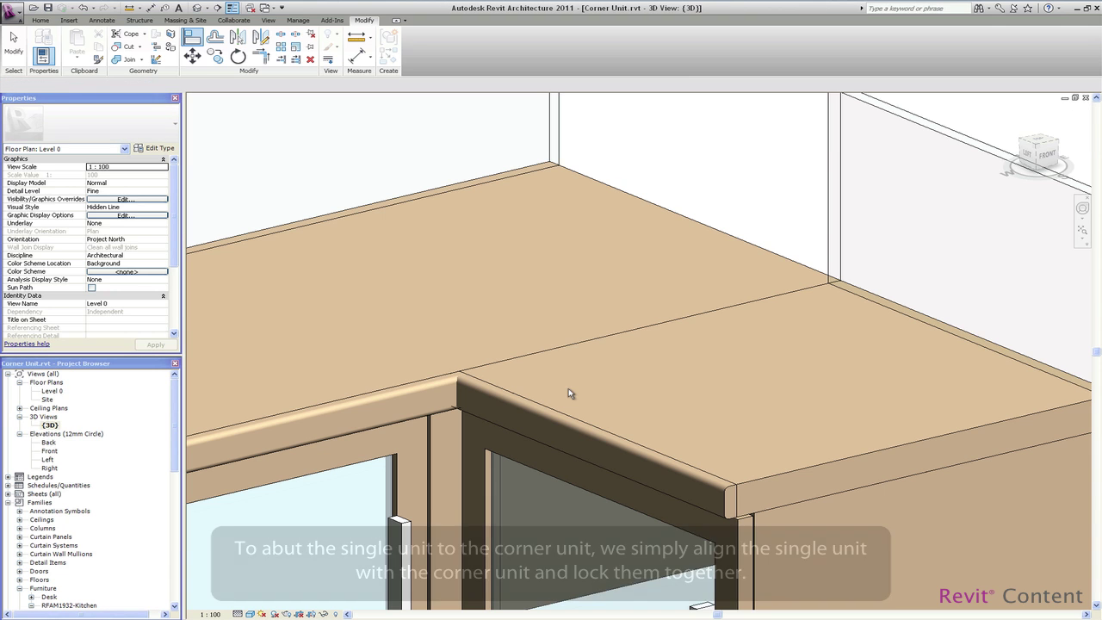
Set the Kickplate Offset Left of the SINGLE FLOOR UNIT type to 76
{"action": "scroll", "coordinate": [690, 382], "scroll_direction": "down", "scroll_amount": 6}
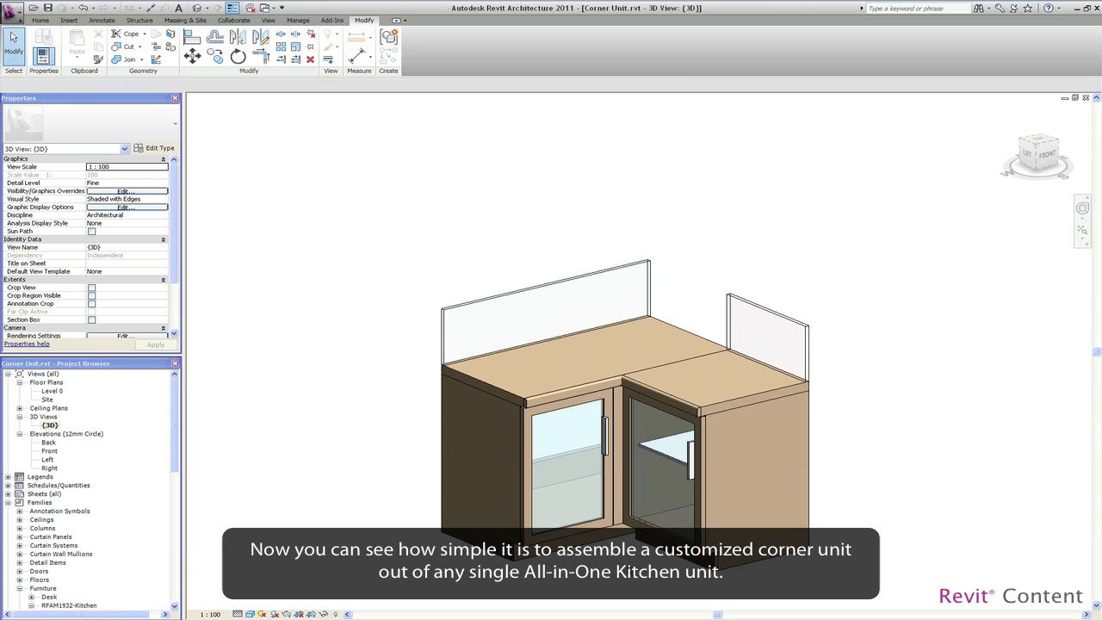
{"action": "middle_click_drag", "start_coordinate": [635, 572], "coordinate": [718, 351], "text": "shift"}
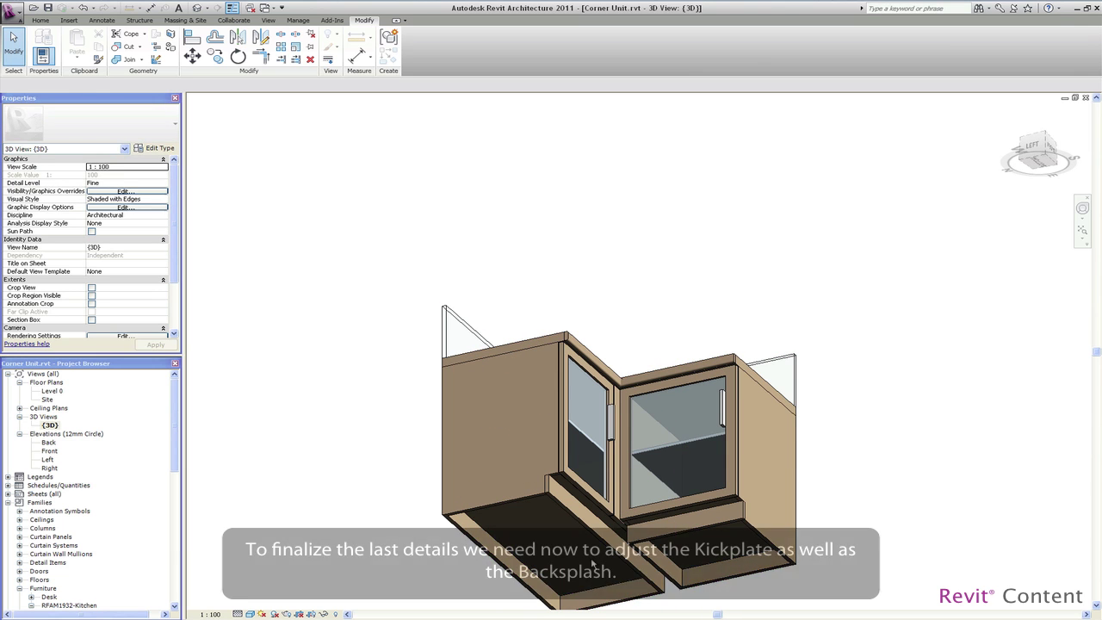
{"action": "scroll", "coordinate": [626, 569], "scroll_direction": "up", "scroll_amount": 5}
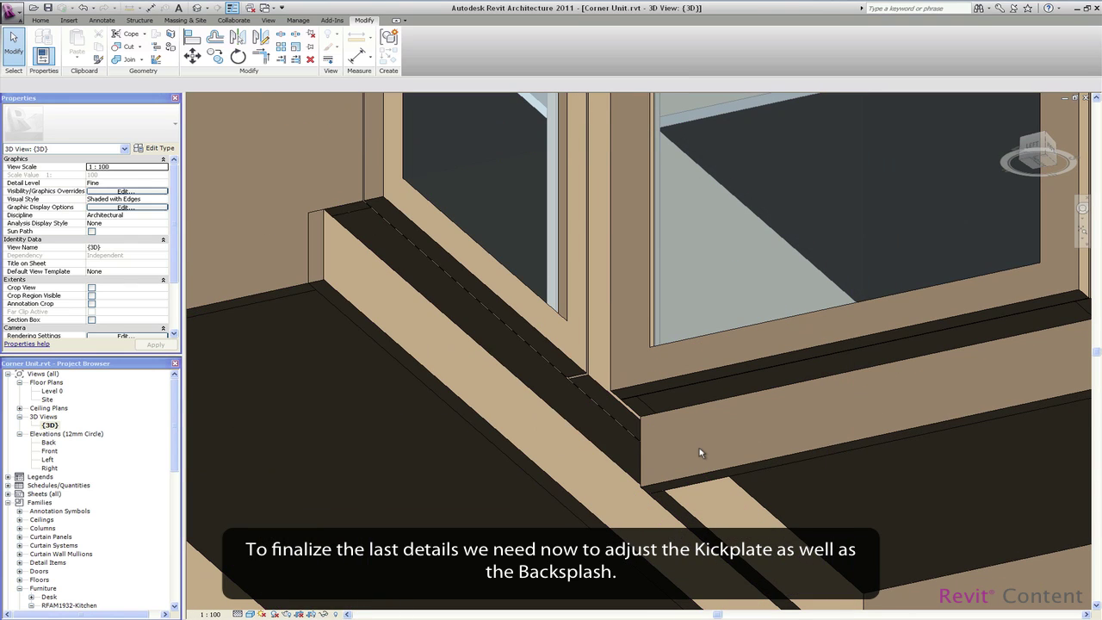
{"action": "left_click", "coordinate": [706, 478]}
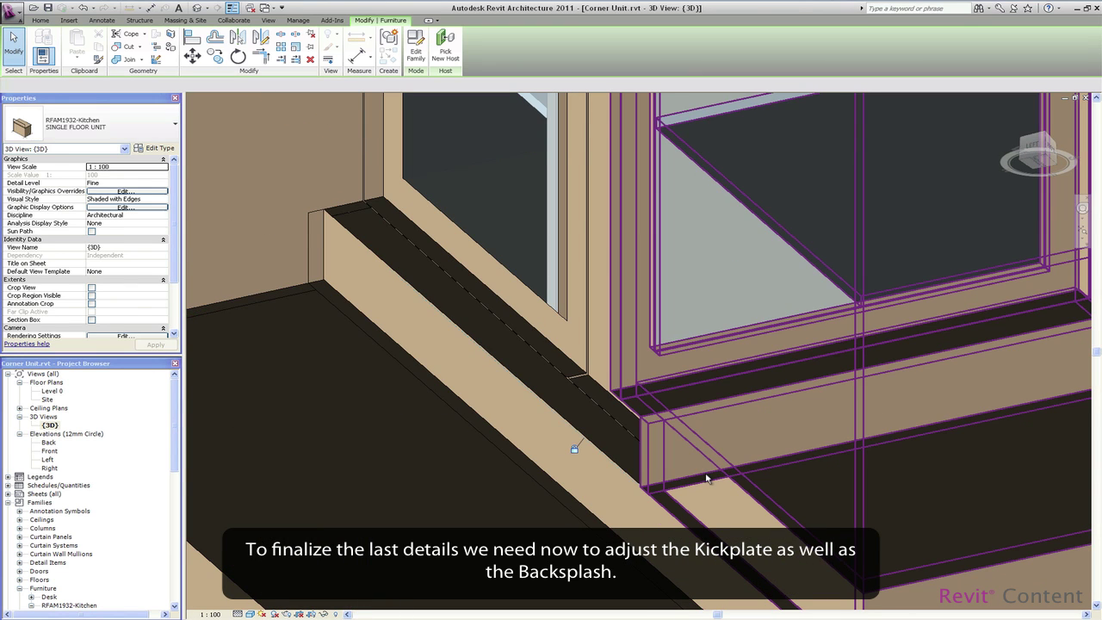
{"action": "scroll", "coordinate": [578, 453], "scroll_direction": "down", "scroll_amount": 6}
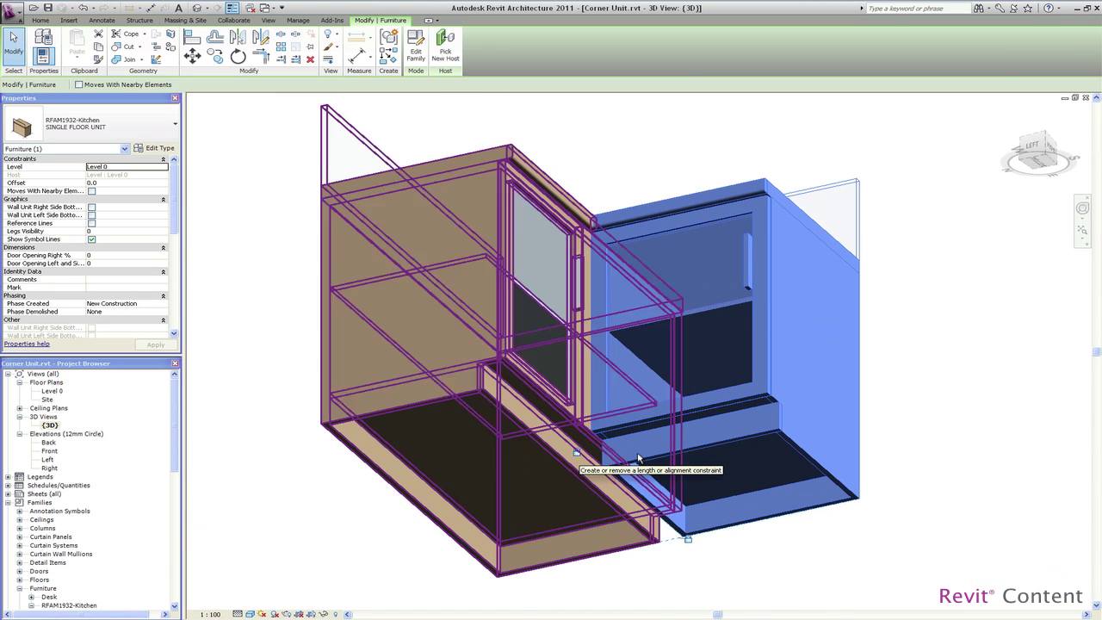
{"action": "left_click", "coordinate": [163, 149]}
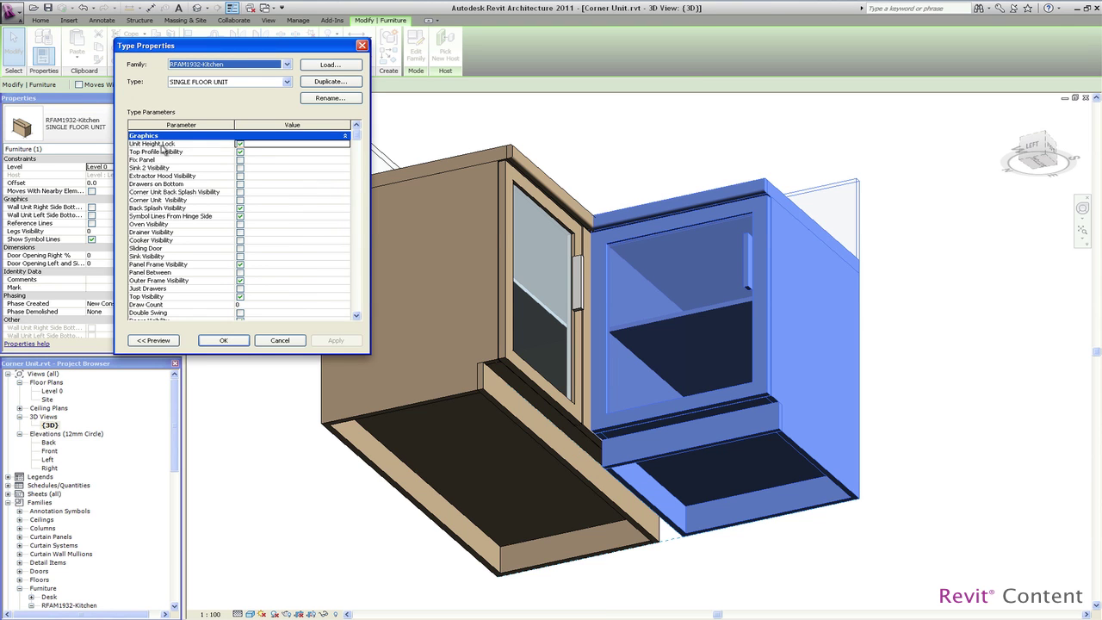
{"action": "left_click_drag", "start_coordinate": [357, 141], "coordinate": [360, 163]}
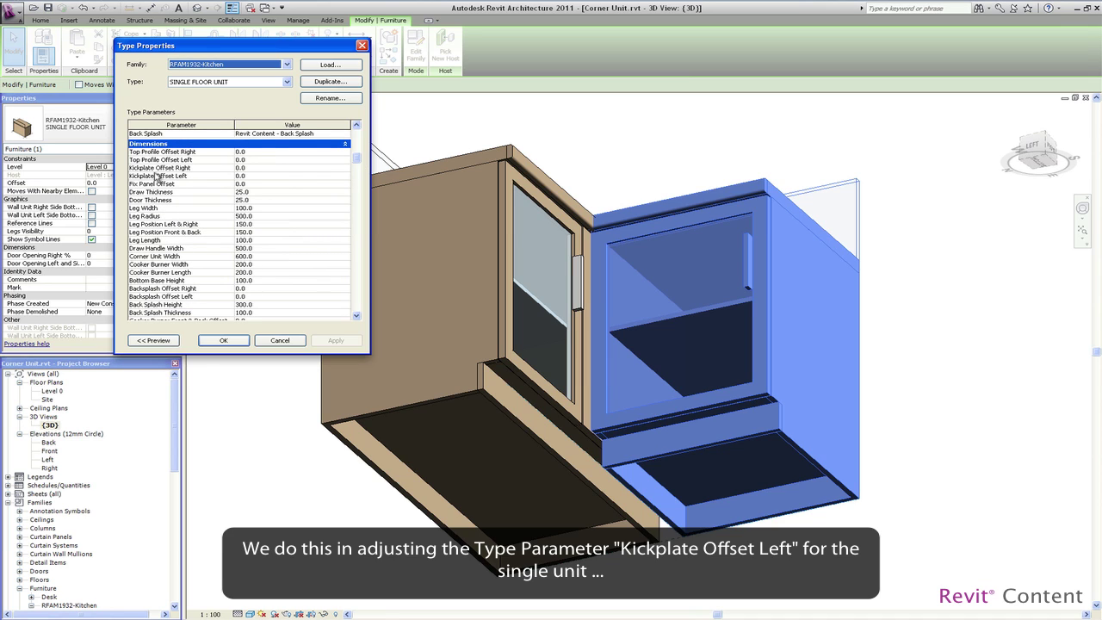
{"action": "left_click", "coordinate": [259, 175]}
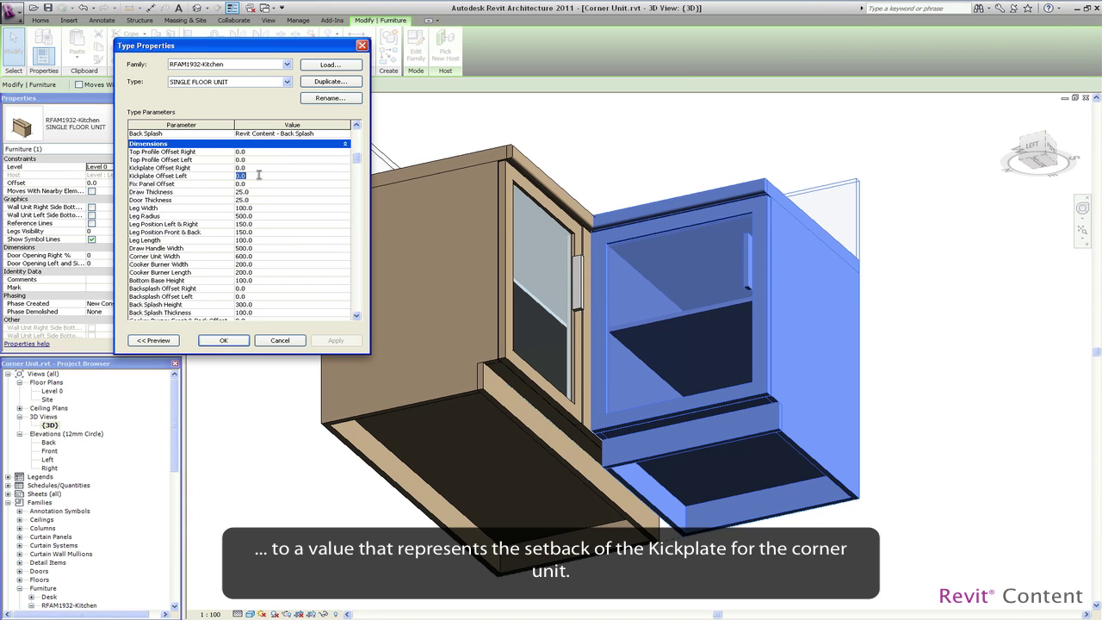
{"action": "type", "text": "7"}
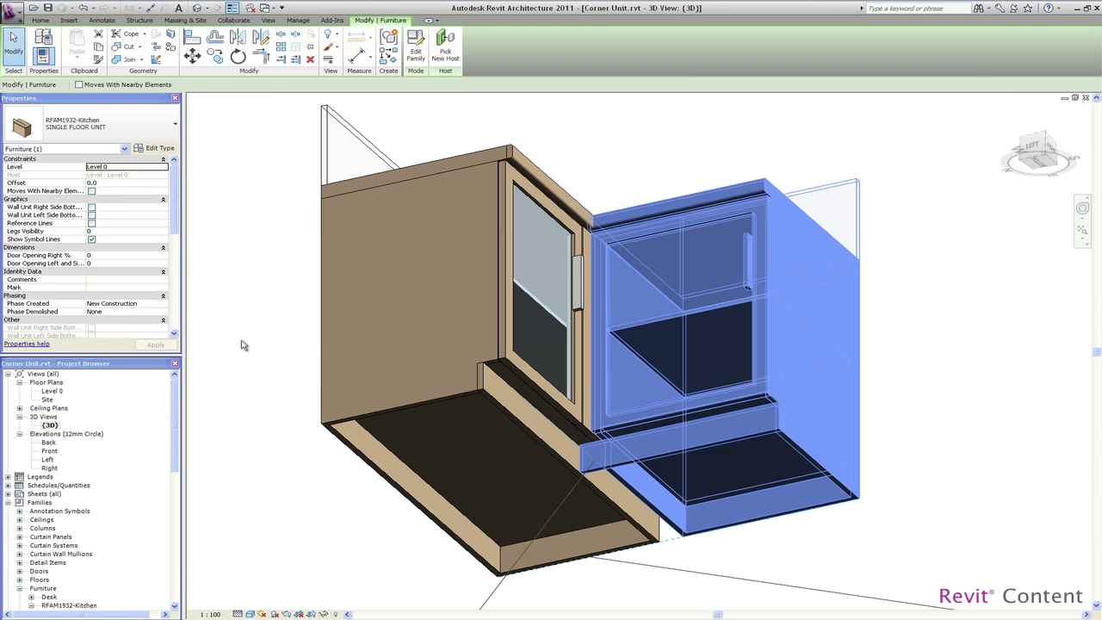
{"action": "left_click", "coordinate": [929, 448]}
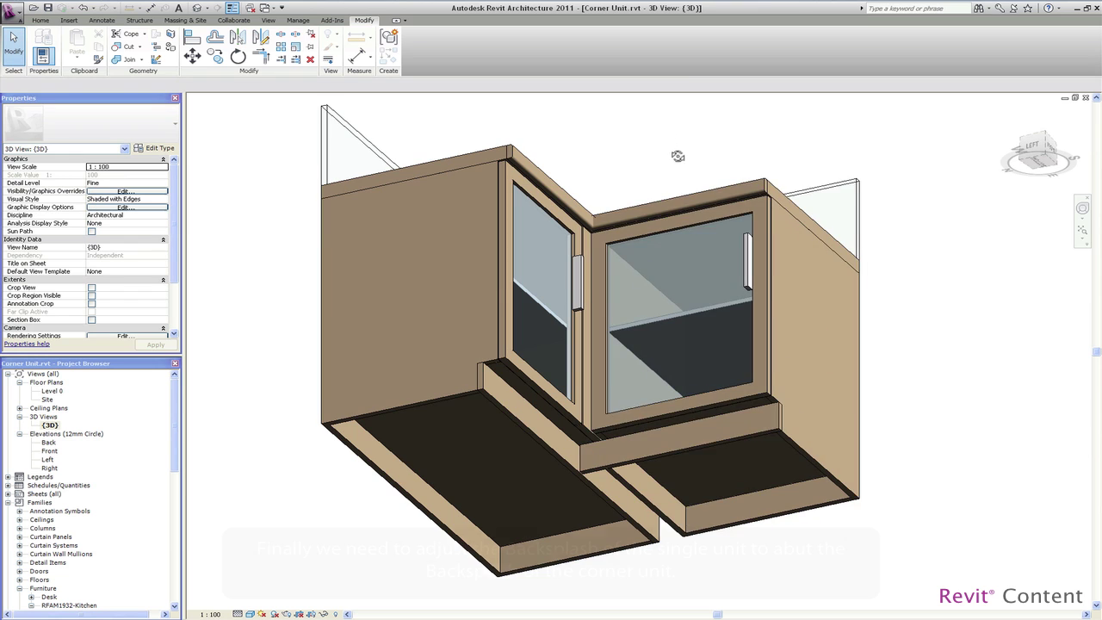
Set the Backsplash Offset Left of the SINGLE FLOOR UNIT type to 606 and inspect the corner between the two backsplashes
{"action": "middle_click_drag", "start_coordinate": [679, 156], "coordinate": [645, 459], "text": "shift"}
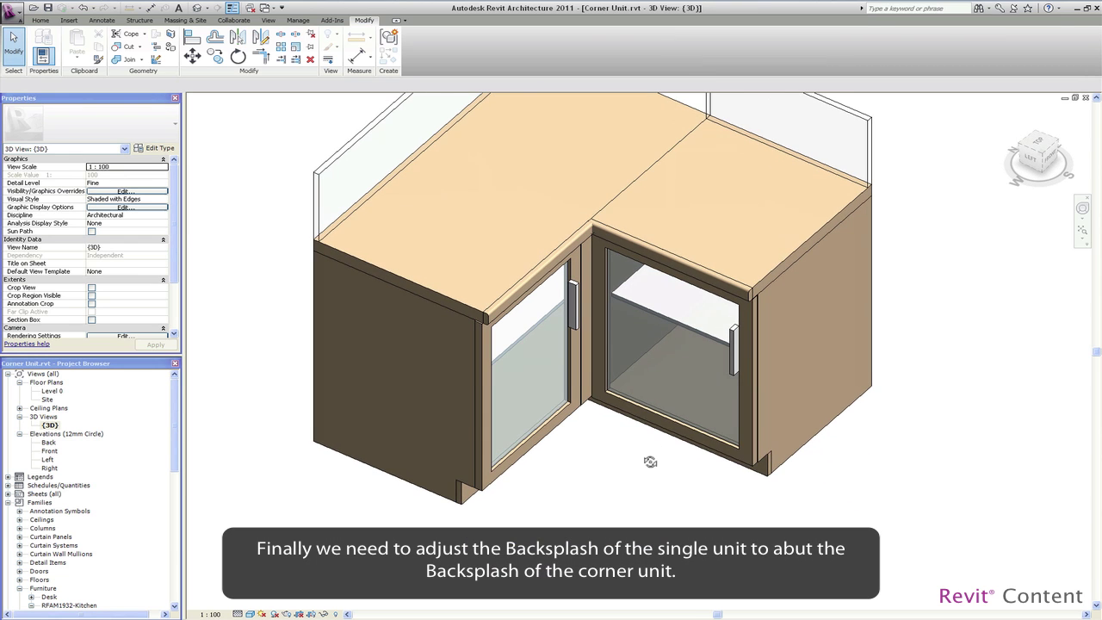
{"action": "middle_click_drag", "start_coordinate": [625, 423], "coordinate": [647, 536]}
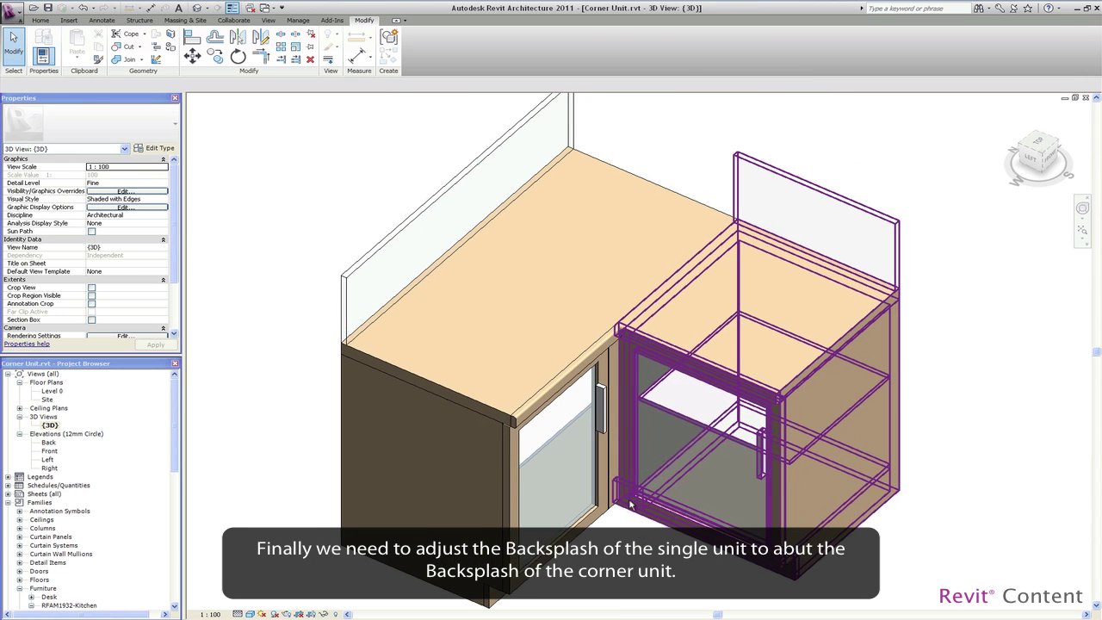
{"action": "middle_click_drag", "start_coordinate": [697, 115], "coordinate": [702, 213]}
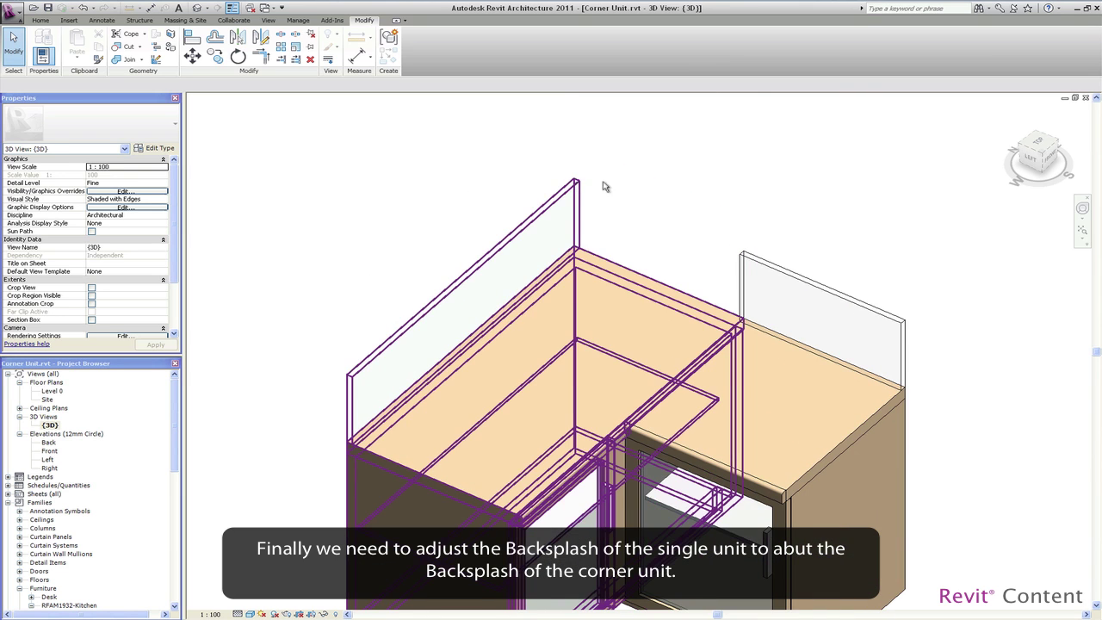
{"action": "left_click", "coordinate": [764, 264]}
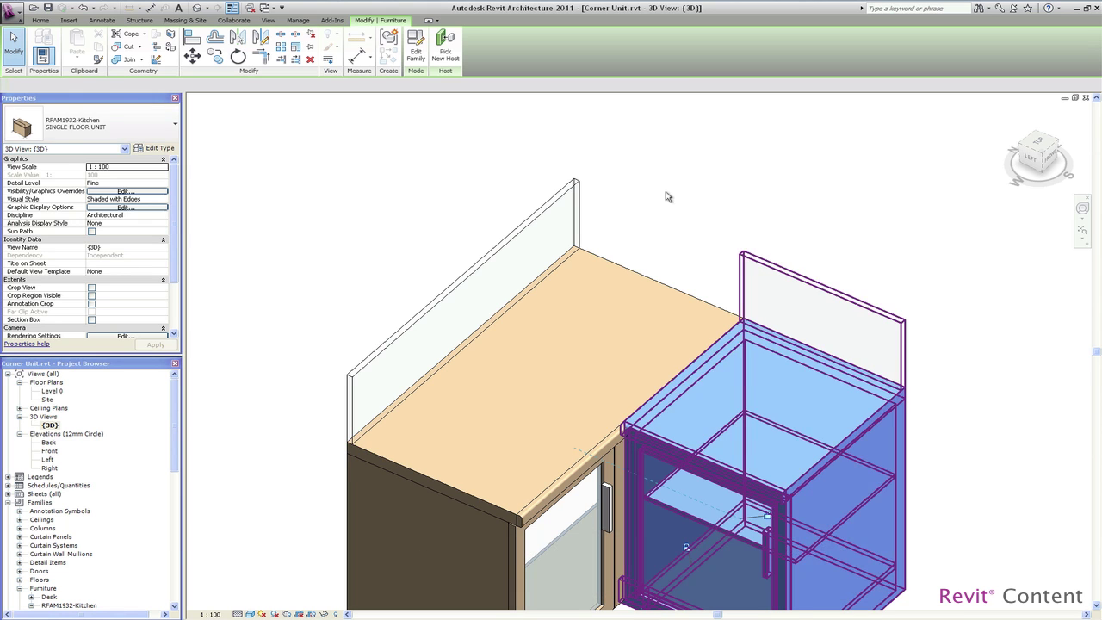
{"action": "left_click", "coordinate": [158, 150]}
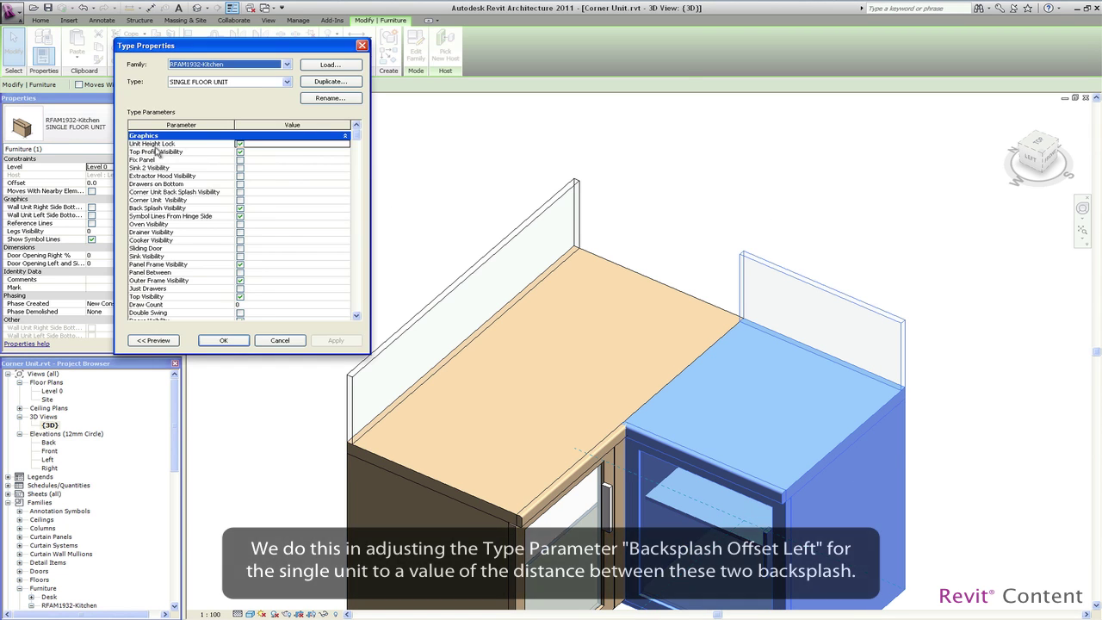
{"action": "left_click_drag", "start_coordinate": [352, 137], "coordinate": [357, 160]}
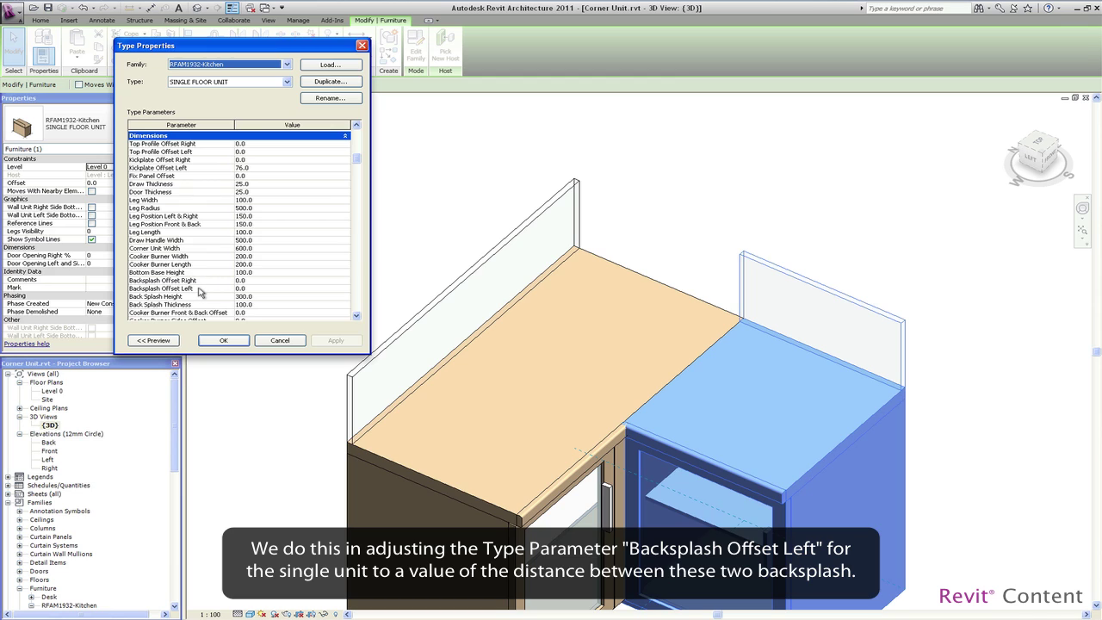
{"action": "left_click", "coordinate": [251, 288]}
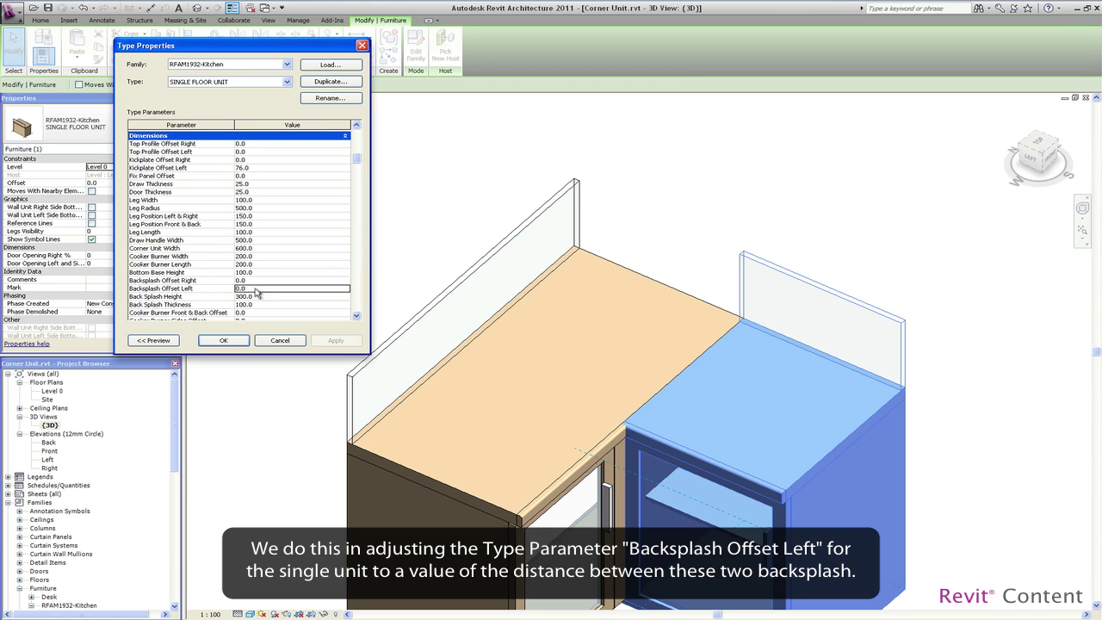
{"action": "type", "text": "606"}
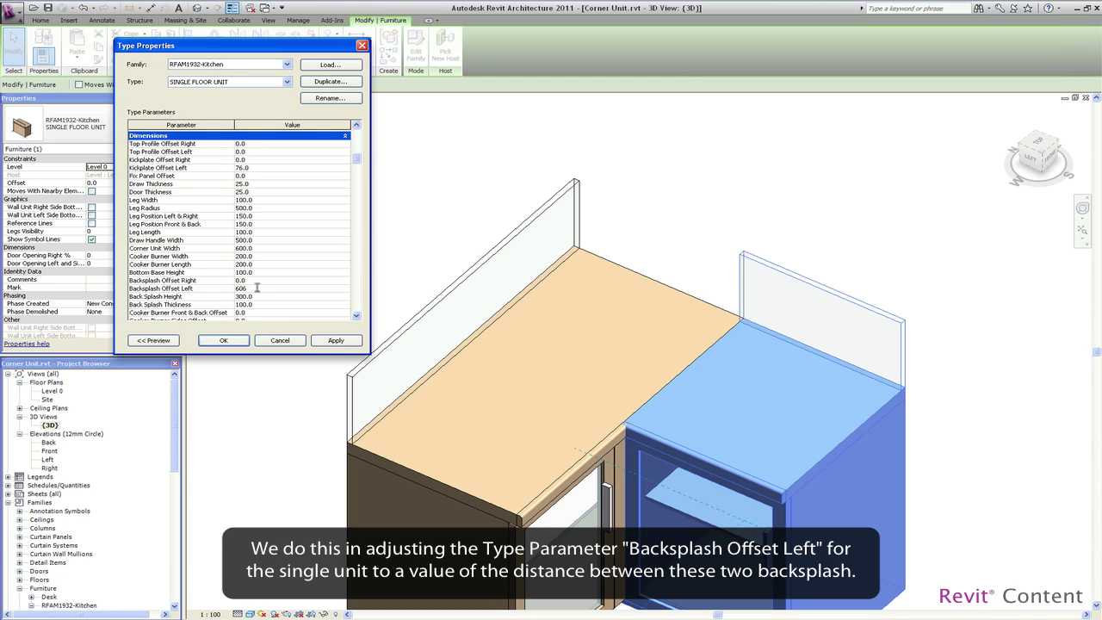
{"action": "left_click", "coordinate": [226, 341]}
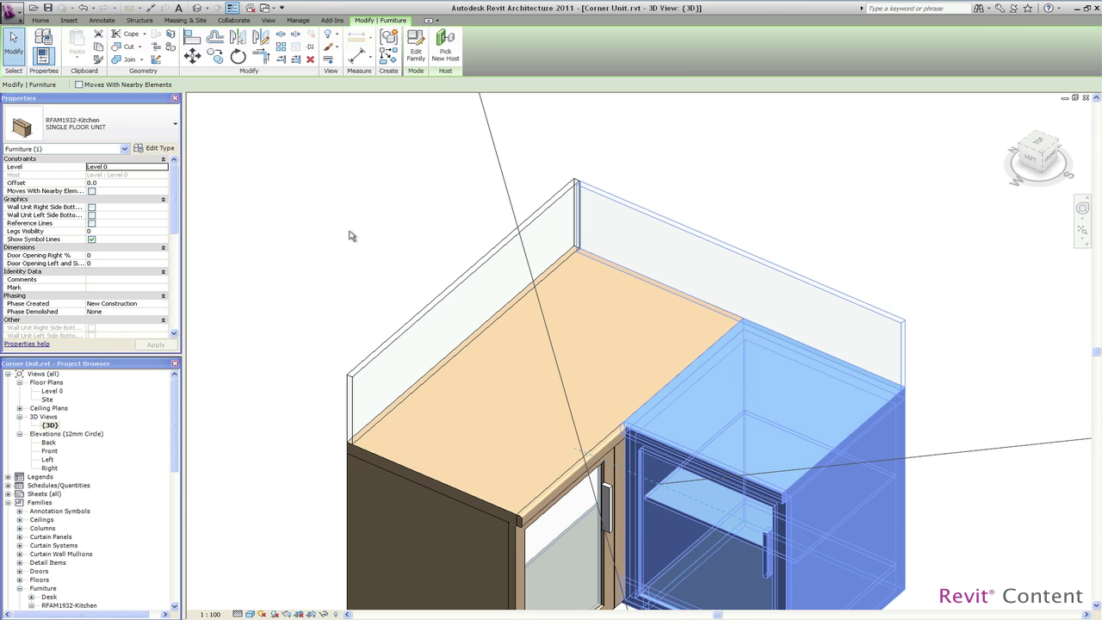
{"action": "left_click", "coordinate": [349, 236]}
{"action": "scroll", "coordinate": [376, 233], "scroll_direction": "down", "scroll_amount": 5}
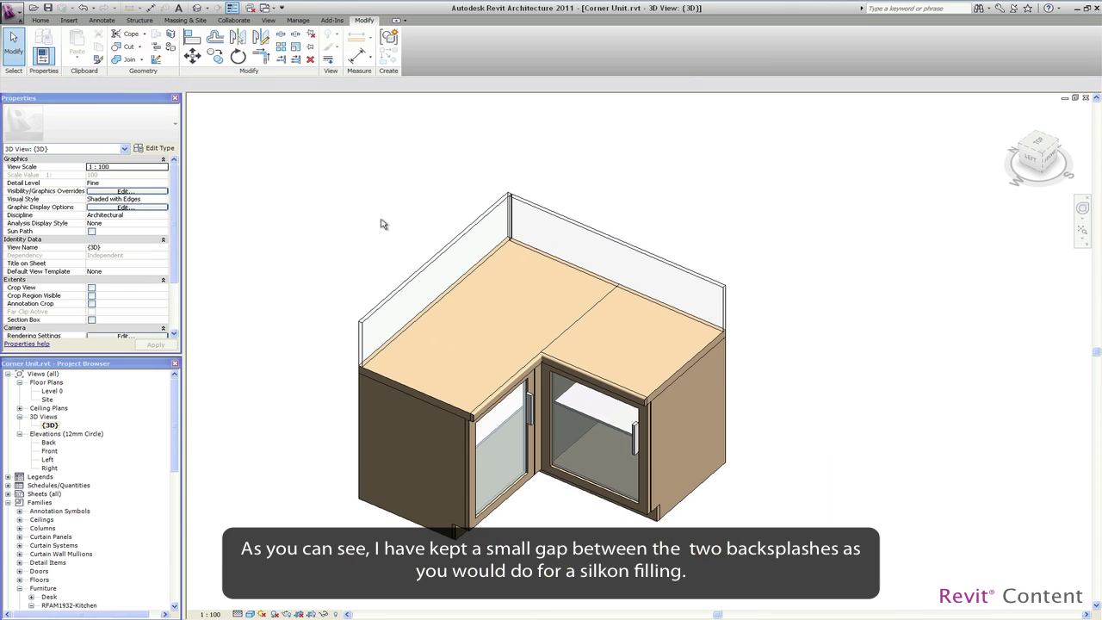
{"action": "scroll", "coordinate": [506, 194], "scroll_direction": "up", "scroll_amount": 5}
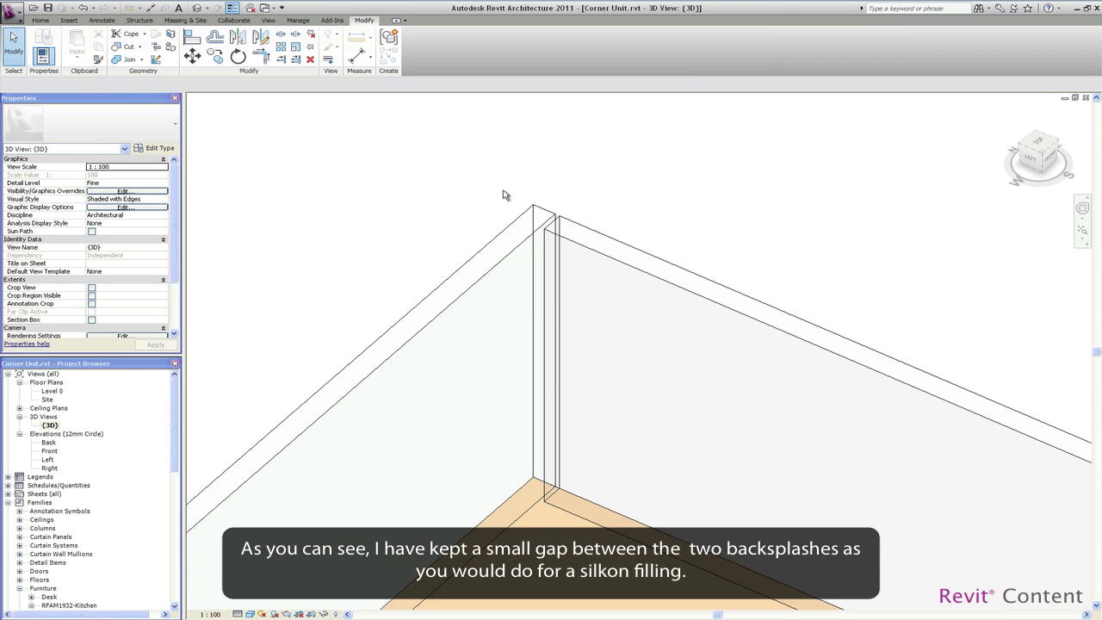
Examine the gap between the two backsplashes at the rear corner in the Level 0 floor plan
{"action": "scroll", "coordinate": [505, 195], "scroll_direction": "down", "scroll_amount": 1}
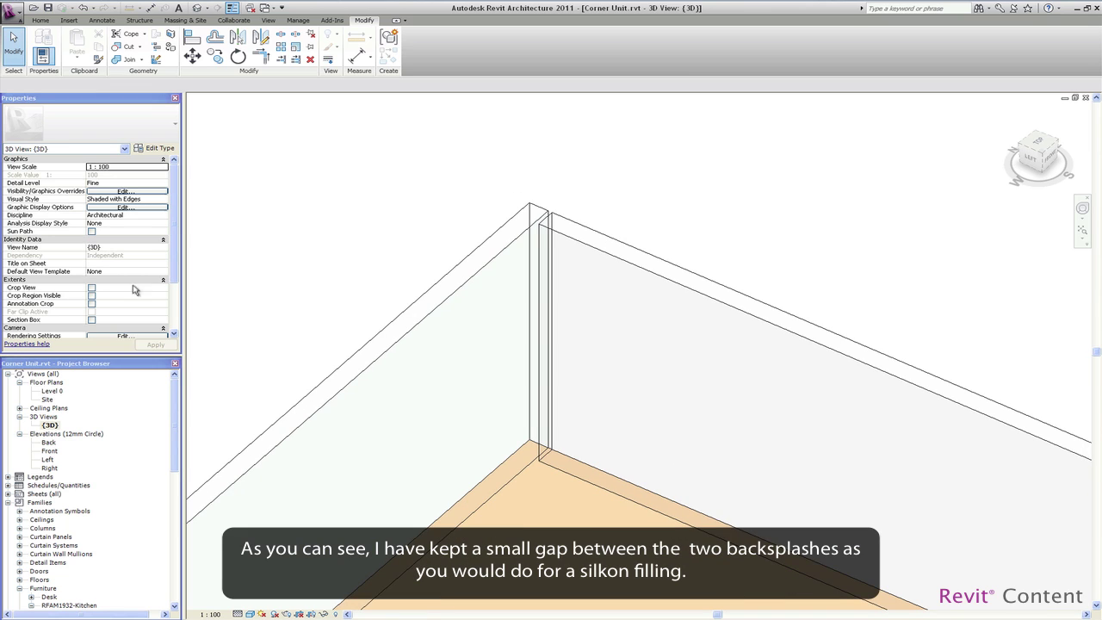
{"action": "double_click", "coordinate": [57, 392]}
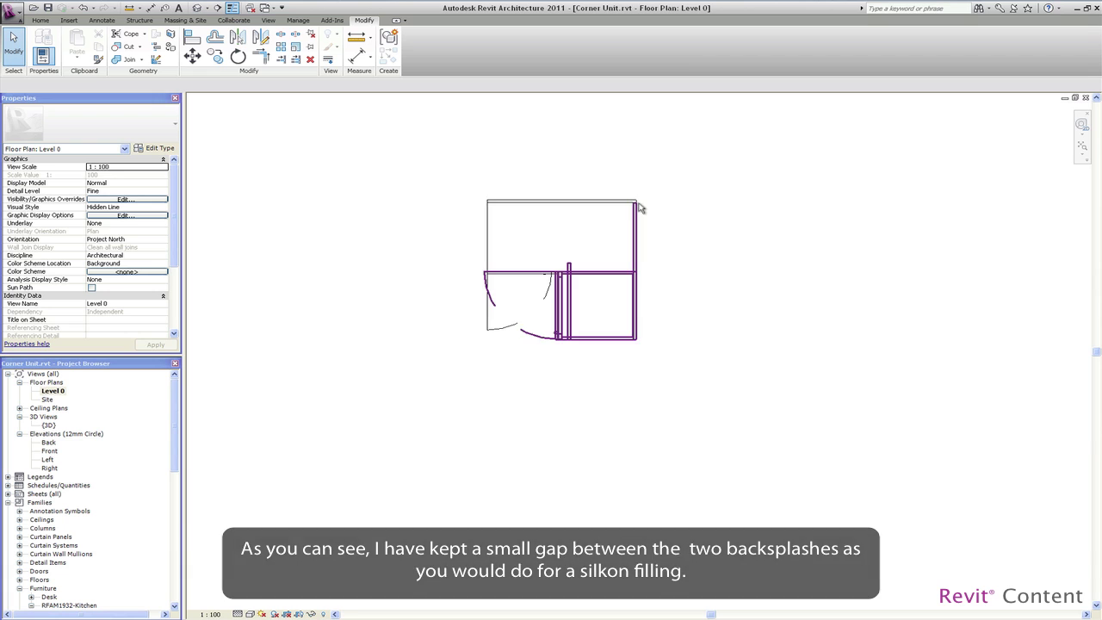
{"action": "scroll", "coordinate": [639, 206], "scroll_direction": "up", "scroll_amount": 6}
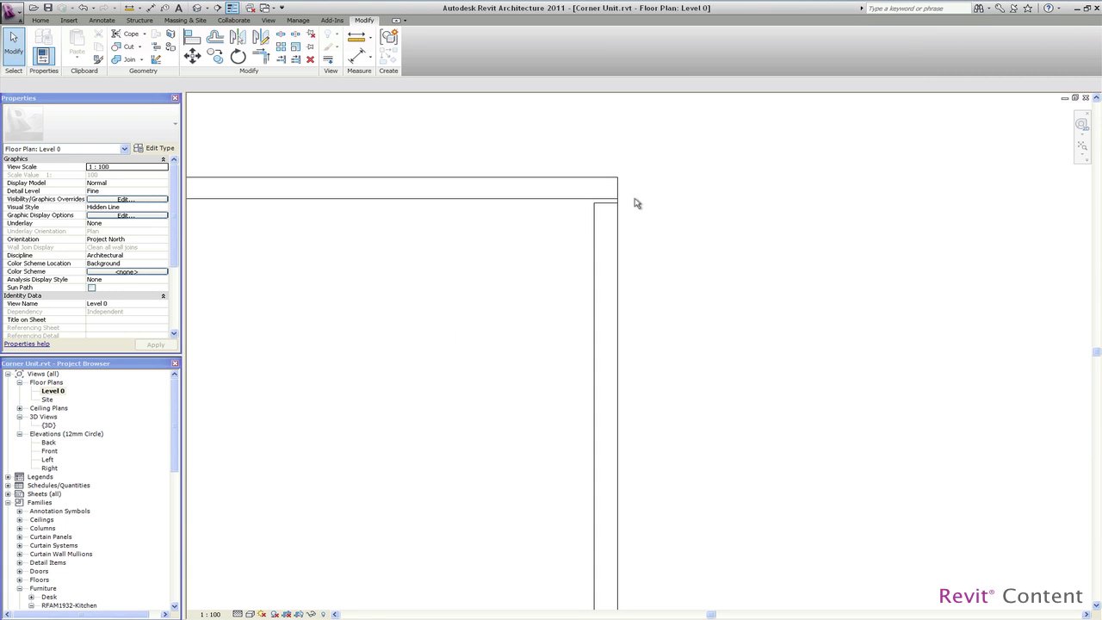
{"action": "scroll", "coordinate": [635, 202], "scroll_direction": "down", "scroll_amount": 5}
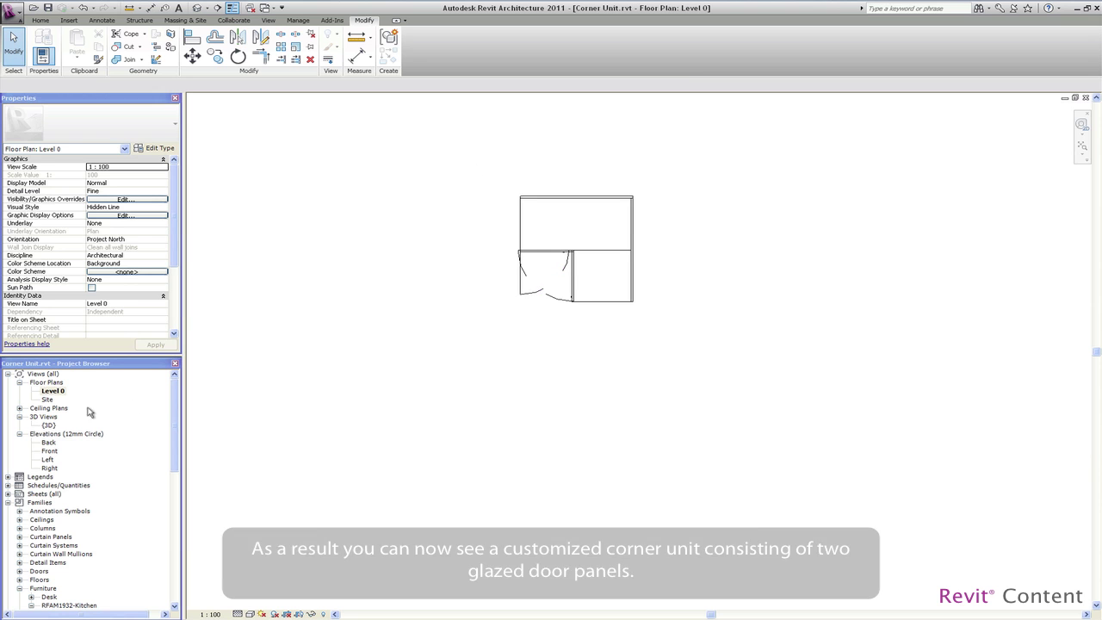
Return to the {3D} view and inspect the whole corner unit from the front, including both glazed door panels
{"action": "double_click", "coordinate": [49, 424]}
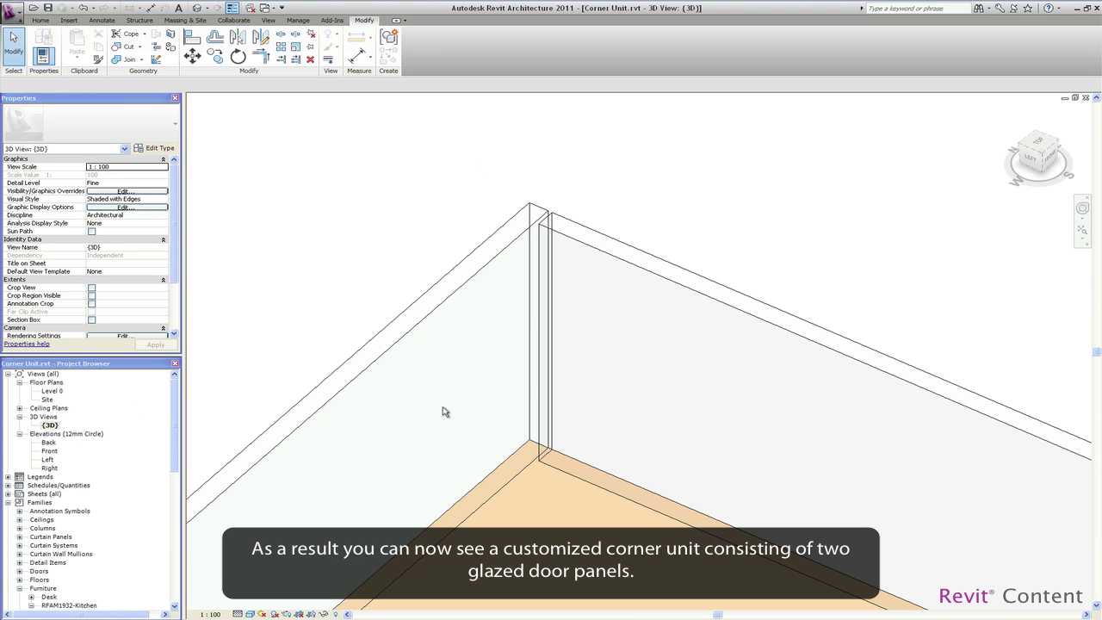
{"action": "scroll", "coordinate": [497, 350], "scroll_direction": "down", "scroll_amount": 6}
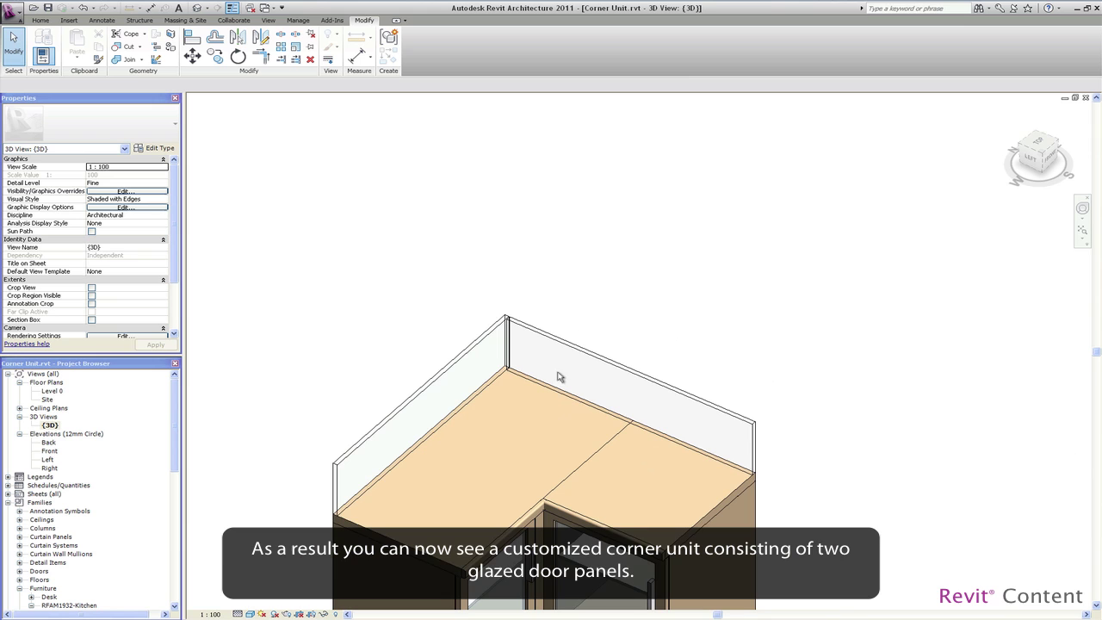
{"action": "scroll", "coordinate": [761, 359], "scroll_direction": "down", "scroll_amount": 3}
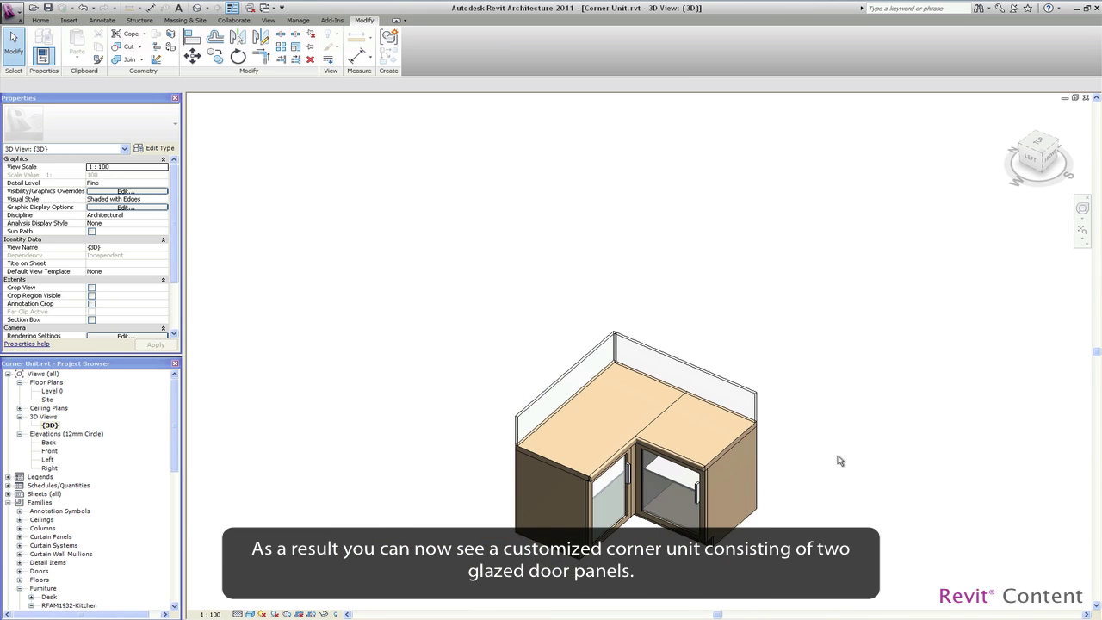
{"action": "middle_click_drag", "start_coordinate": [832, 357], "coordinate": [571, 276], "text": "shift"}
{"action": "middle_click_drag", "start_coordinate": [701, 288], "coordinate": [809, 305], "text": "shift"}
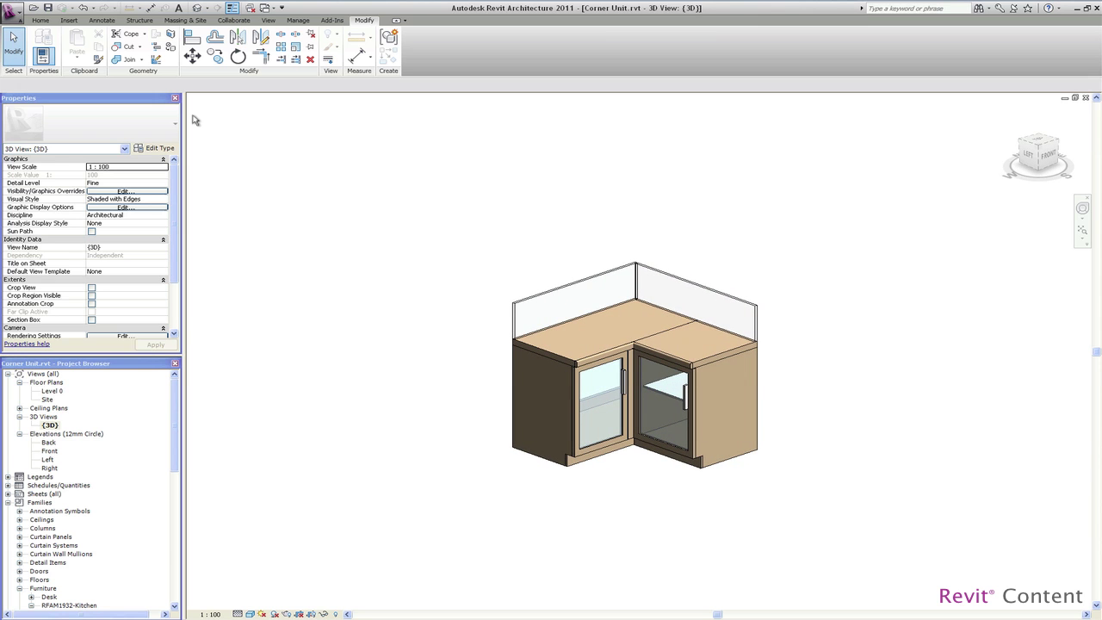